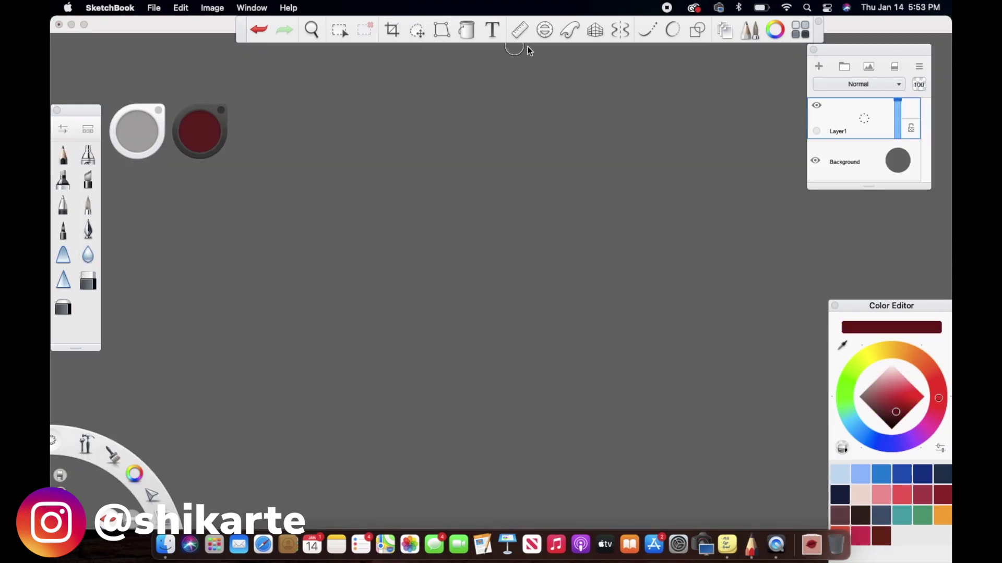
# Draw a white ellipse near the canvas centre on Layer1 with the Shape tool
pyautogui.click(695, 35)
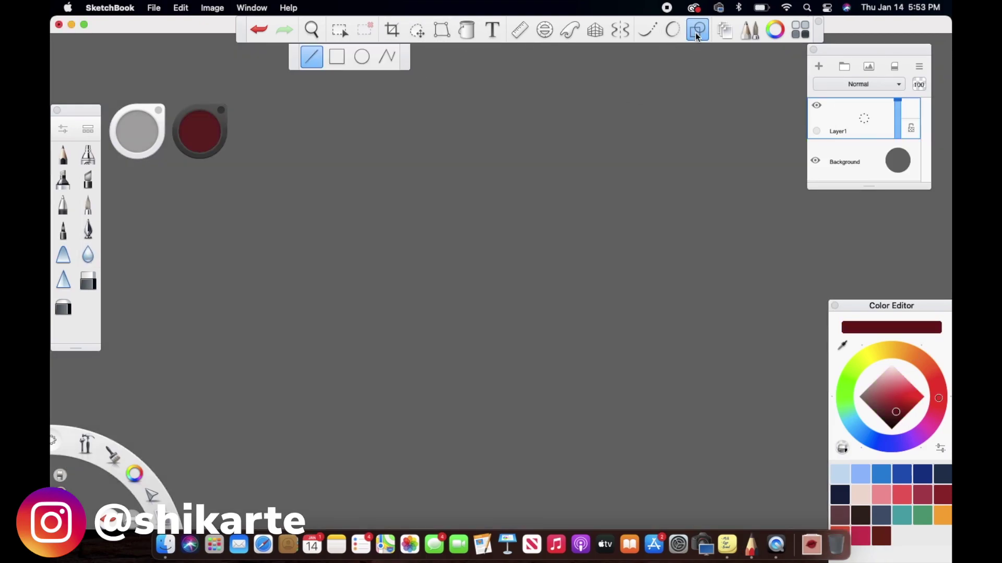
pyautogui.click(363, 57)
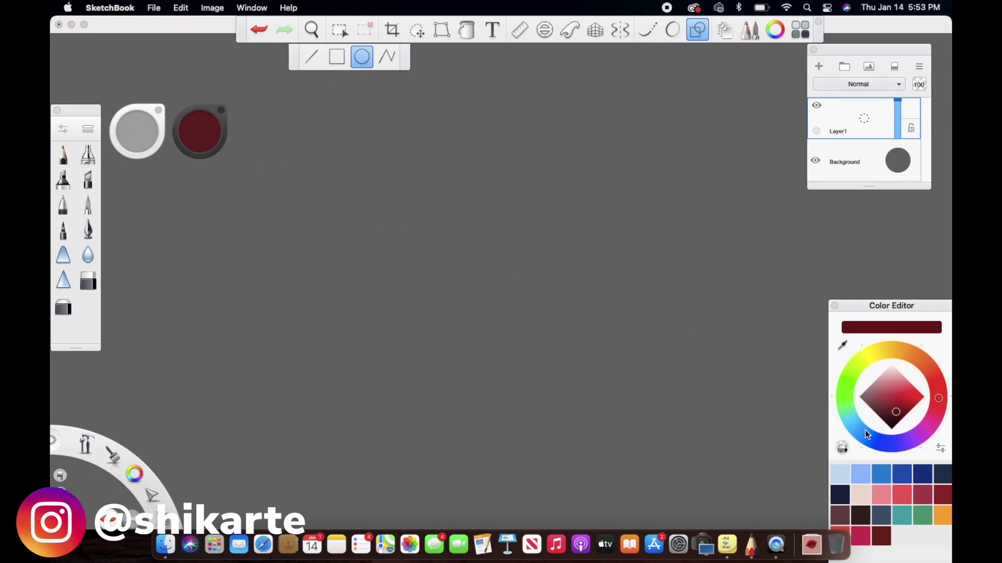
pyautogui.moveTo(893, 378); pyautogui.dragTo(890, 346)
pyautogui.click(521, 320)
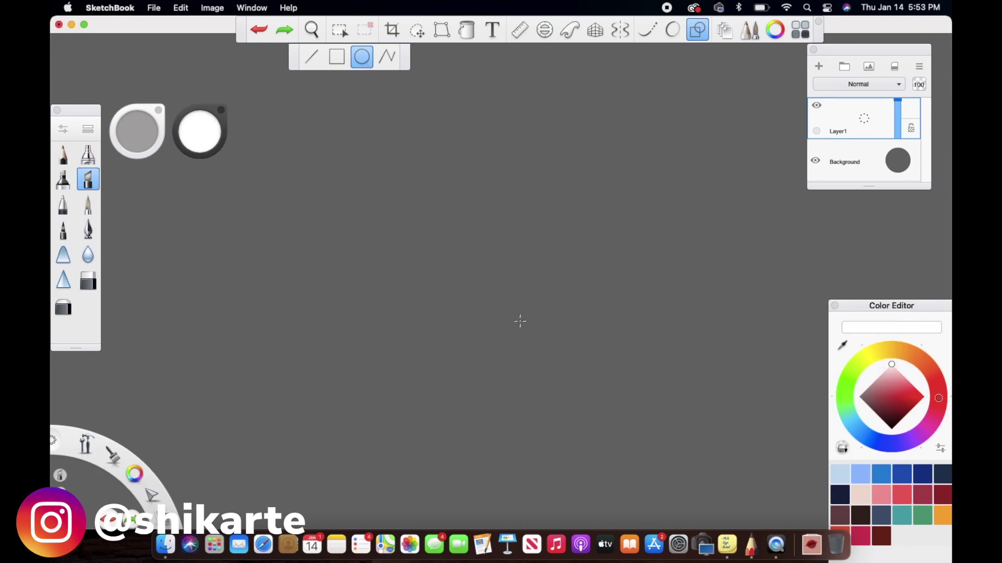
pyautogui.moveTo(425, 211); pyautogui.dragTo(496, 287)
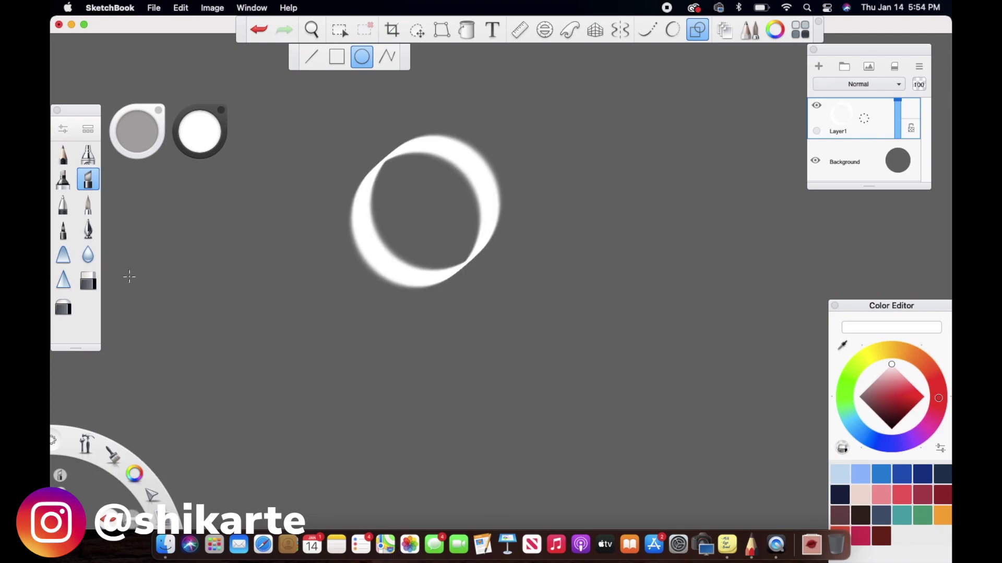
# Erase the disc's upper-left part and trim both tips to form a crescent
pyautogui.click(90, 283)
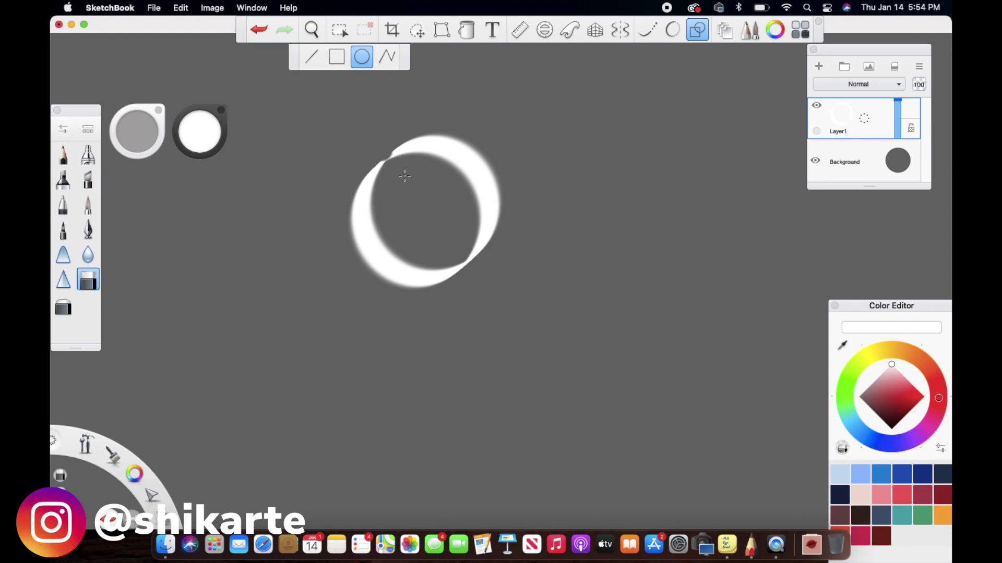
pyautogui.click(695, 32)
pyautogui.click(93, 283)
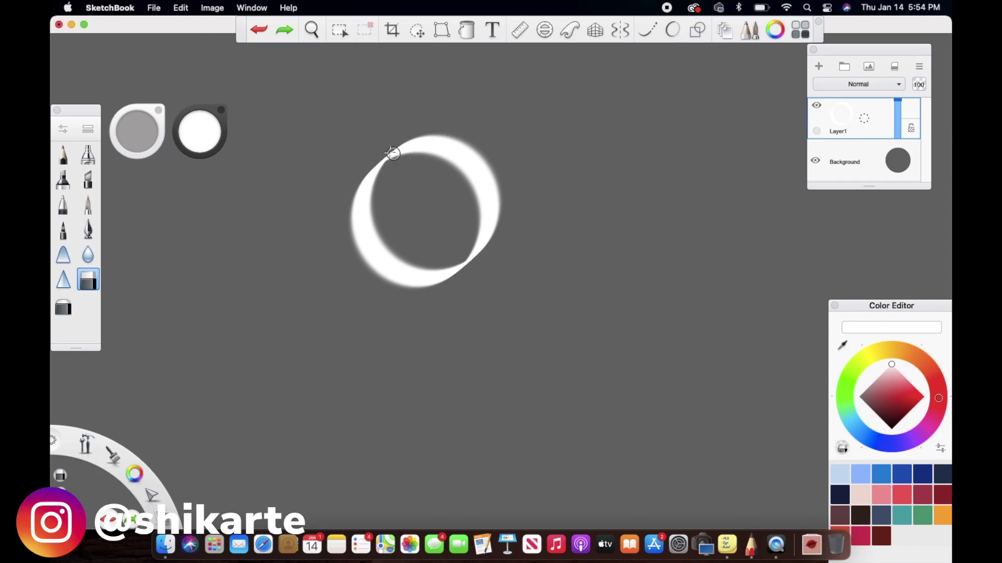
pyautogui.moveTo(393, 153)
pyautogui.mouseDown()
pyautogui.moveTo(421, 172)
pyautogui.moveTo(451, 110)
pyautogui.moveTo(476, 114)
pyautogui.moveTo(487, 234)
pyautogui.moveTo(469, 185)
pyautogui.moveTo(458, 195)
pyautogui.moveTo(460, 221)
pyautogui.moveTo(483, 261)
pyautogui.moveTo(474, 249)
pyautogui.moveTo(493, 246)
pyautogui.mouseUp()
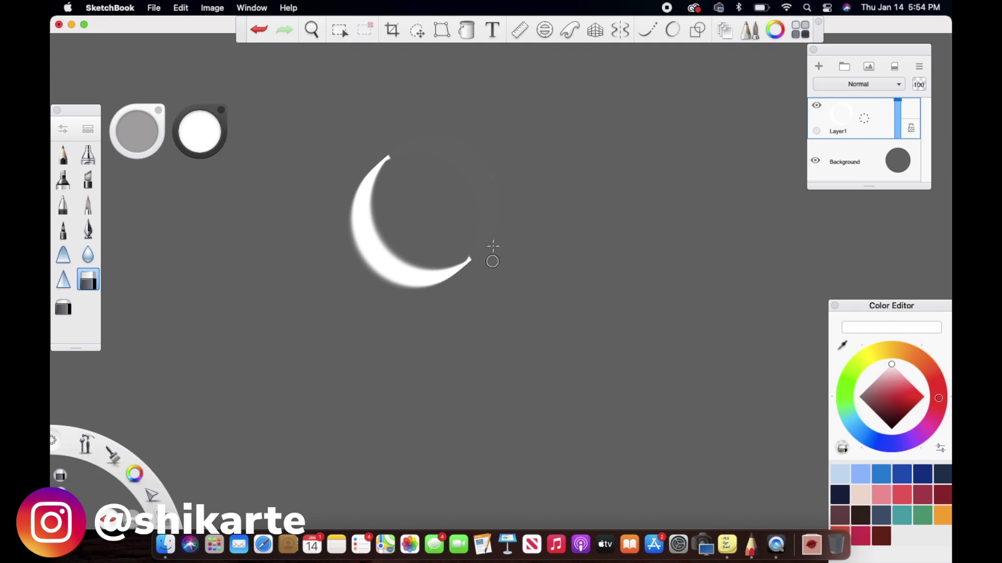
pyautogui.moveTo(472, 278)
pyautogui.mouseDown()
pyautogui.moveTo(474, 250)
pyautogui.moveTo(466, 268)
pyautogui.mouseUp()
pyautogui.moveTo(338, 187)
pyautogui.mouseDown()
pyautogui.moveTo(371, 158)
pyautogui.moveTo(393, 151)
pyautogui.moveTo(341, 183)
pyautogui.moveTo(423, 145)
pyautogui.moveTo(342, 188)
pyautogui.moveTo(396, 149)
pyautogui.mouseUp()
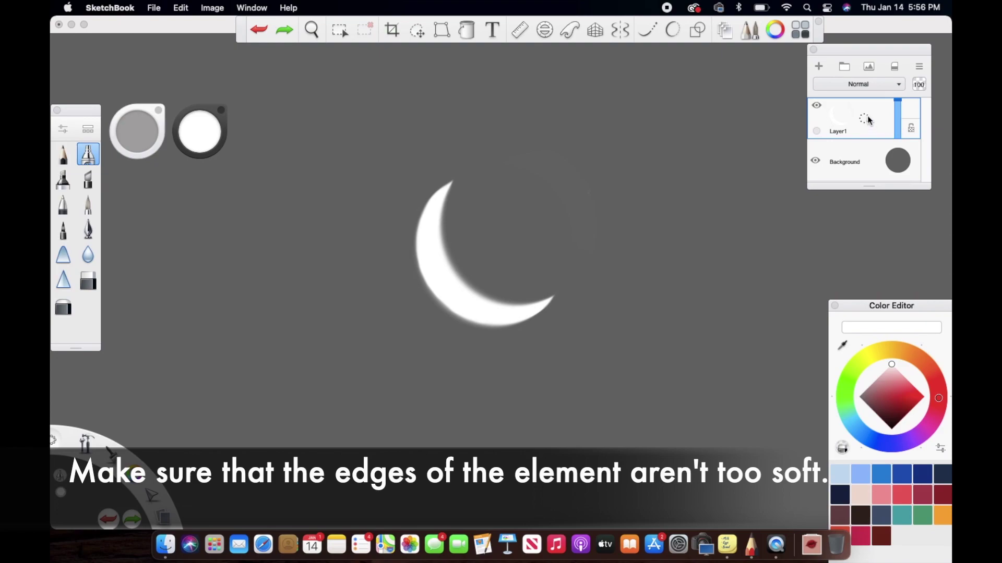
# Duplicate Layer1 as a hidden Layer1-1, reselect Layer1, and set the colour to orange
pyautogui.moveTo(867, 120); pyautogui.dragTo(846, 99)
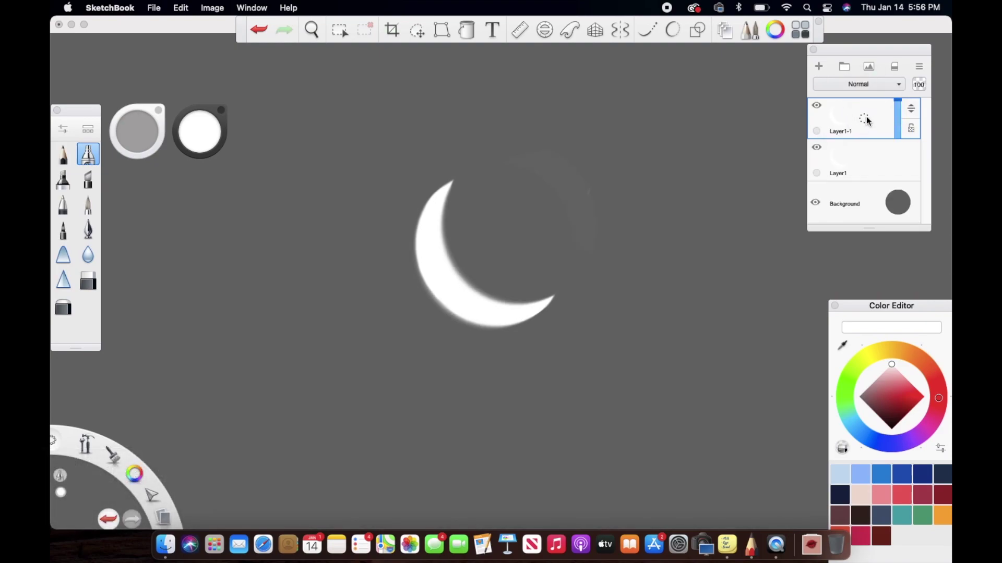
pyautogui.click(817, 106)
pyautogui.click(866, 166)
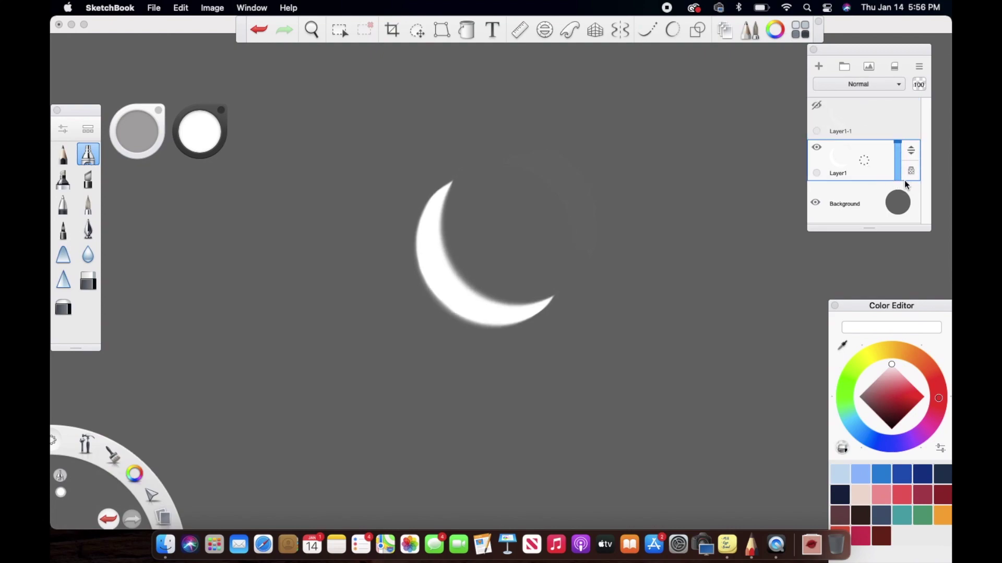
pyautogui.click(865, 477)
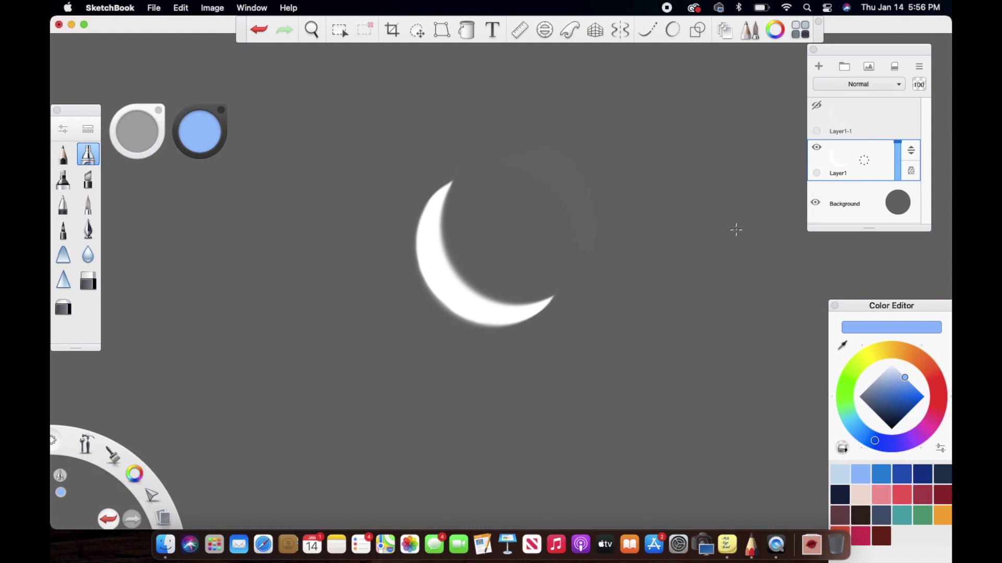
pyautogui.click(942, 515)
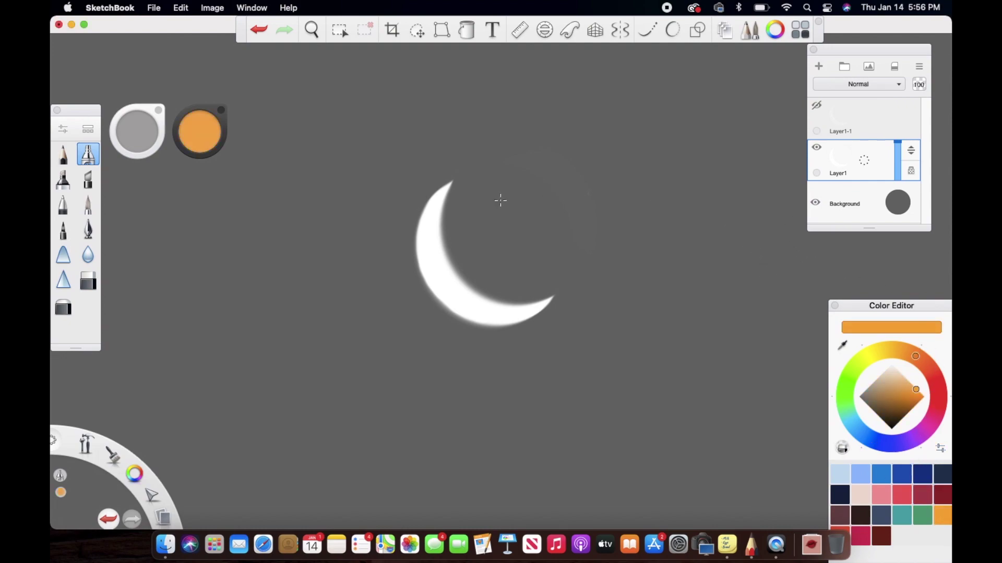
# Paint the Layer1 crescent orange from its upper tip down its left edge, resizing the brush
pyautogui.moveTo(419, 217)
pyautogui.mouseDown()
pyautogui.moveTo(452, 175)
pyautogui.moveTo(403, 255)
pyautogui.moveTo(448, 208)
pyautogui.mouseUp()
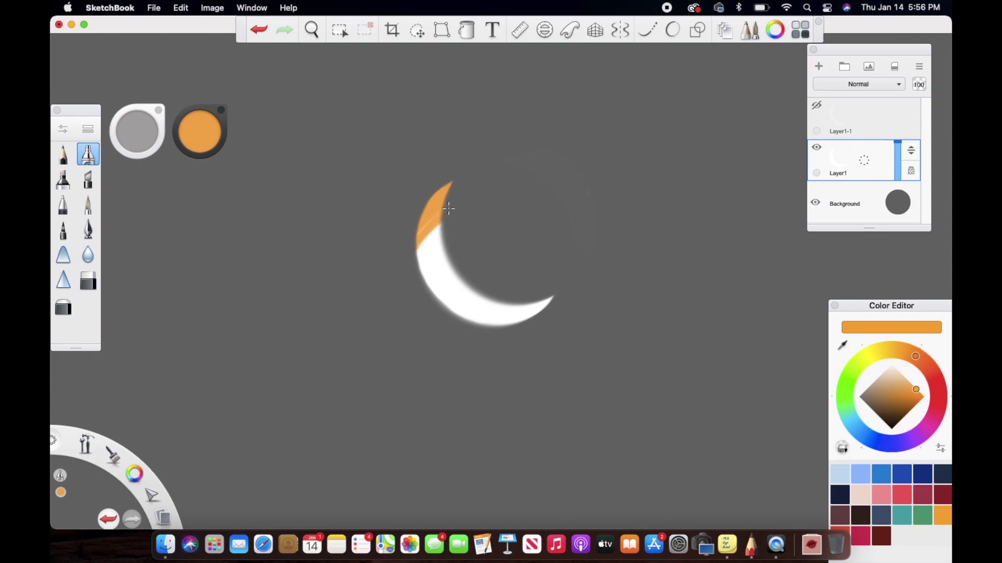
pyautogui.press('[')
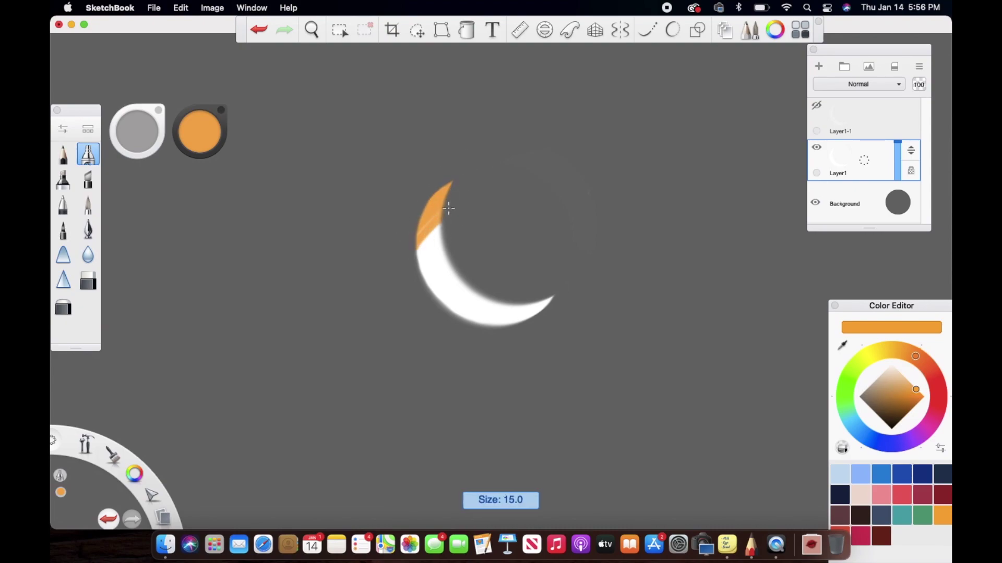
pyautogui.moveTo(410, 289)
pyautogui.mouseDown()
pyautogui.moveTo(399, 291)
pyautogui.moveTo(416, 233)
pyautogui.moveTo(447, 217)
pyautogui.moveTo(462, 227)
pyautogui.moveTo(450, 306)
pyautogui.moveTo(429, 324)
pyautogui.moveTo(459, 241)
pyautogui.moveTo(407, 264)
pyautogui.moveTo(443, 188)
pyautogui.moveTo(475, 272)
pyautogui.moveTo(454, 342)
pyautogui.moveTo(541, 307)
pyautogui.moveTo(518, 287)
pyautogui.moveTo(447, 315)
pyautogui.moveTo(527, 304)
pyautogui.moveTo(413, 233)
pyautogui.moveTo(478, 224)
pyautogui.moveTo(483, 333)
pyautogui.moveTo(540, 311)
pyautogui.mouseUp()
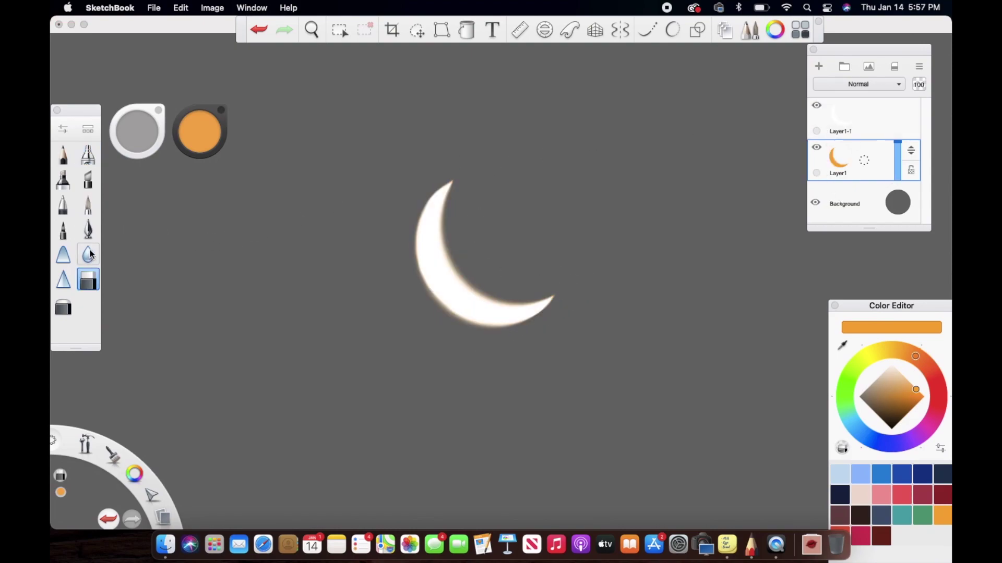
pyautogui.click(89, 257)
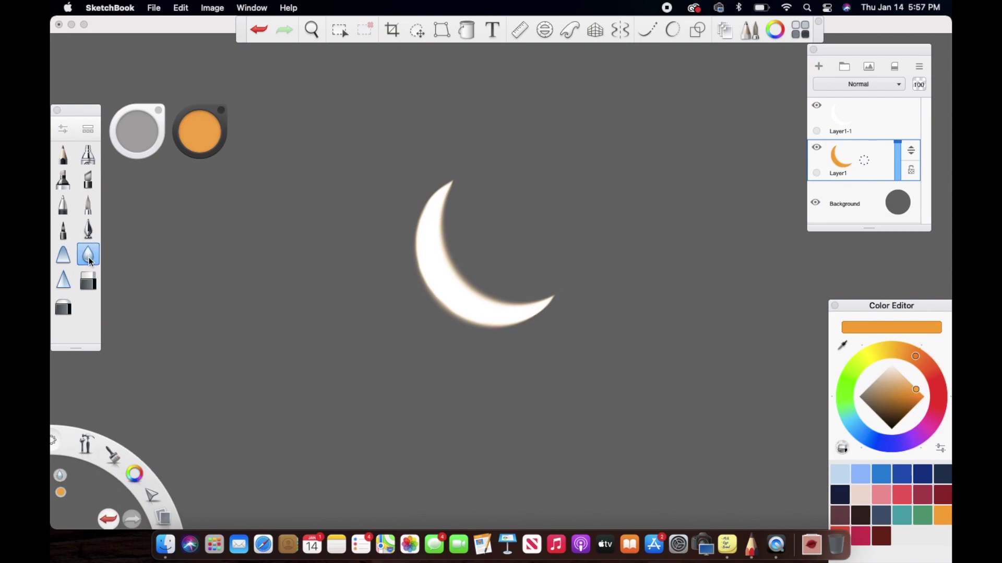
# Lower the Blur brush strength and hide the white Layer1-1 copy
pyautogui.click(89, 261)
pyautogui.moveTo(475, 88); pyautogui.dragTo(343, 87)
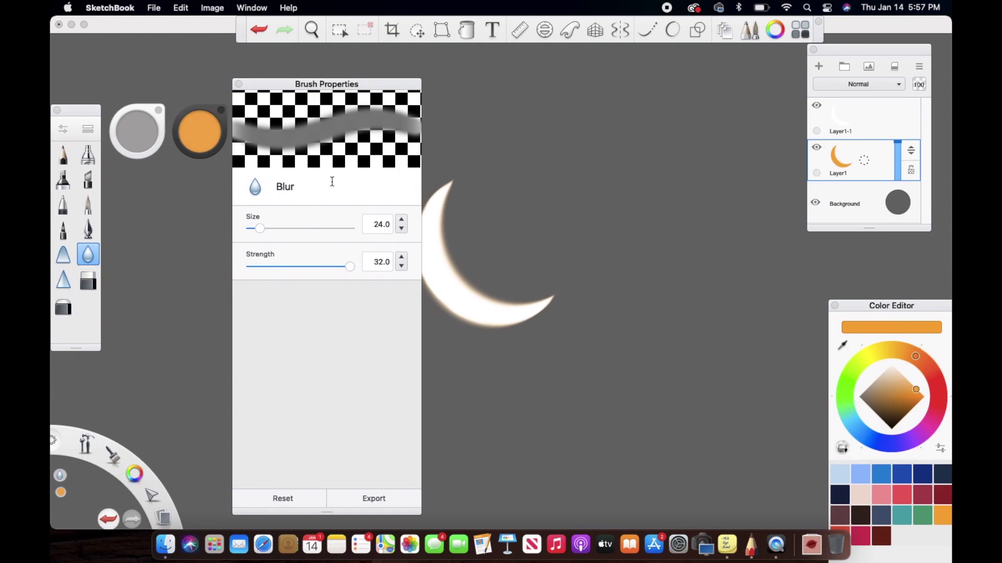
pyautogui.moveTo(306, 268)
pyautogui.mouseDown()
pyautogui.moveTo(284, 264)
pyautogui.moveTo(296, 269)
pyautogui.mouseUp()
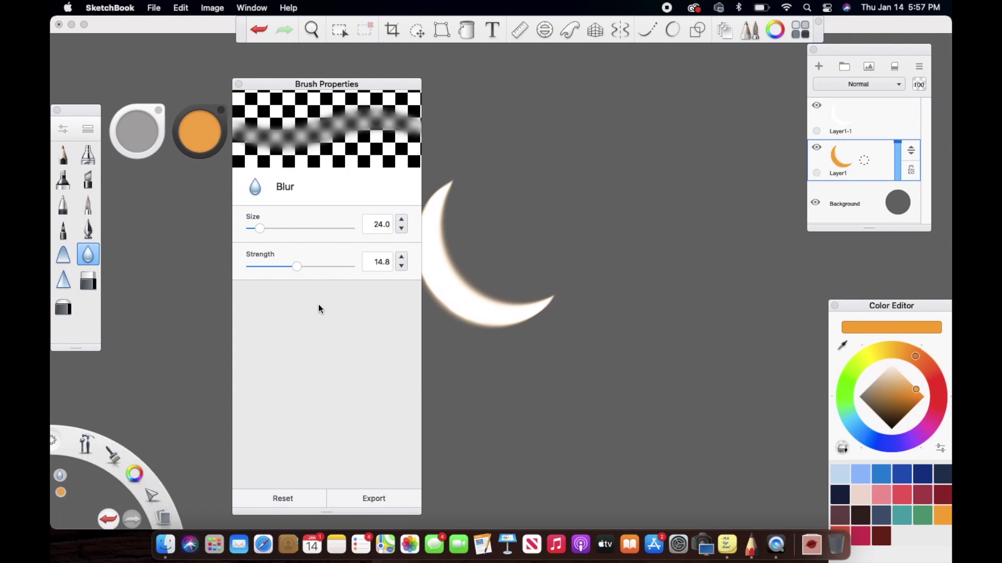
pyautogui.click(238, 84)
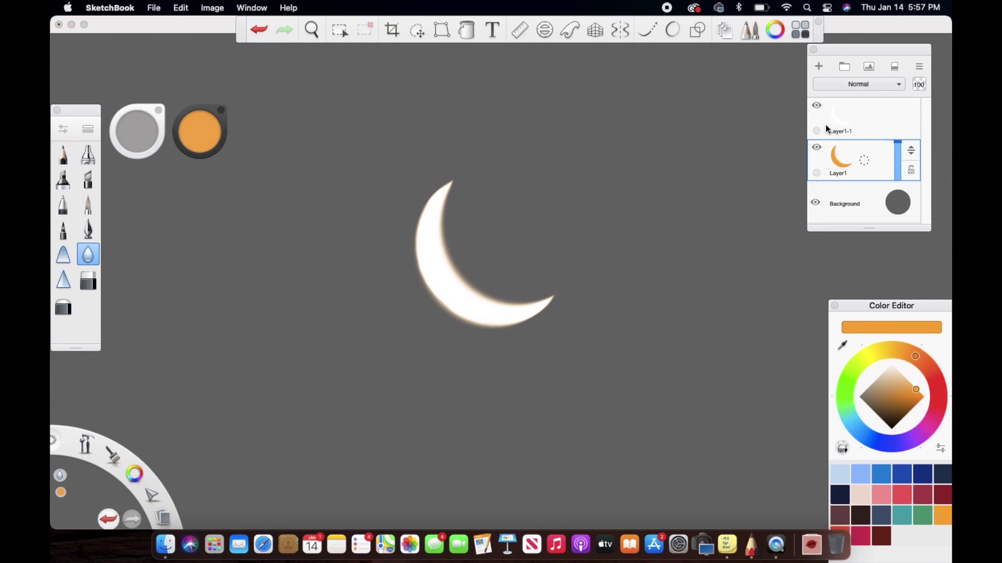
pyautogui.click(817, 106)
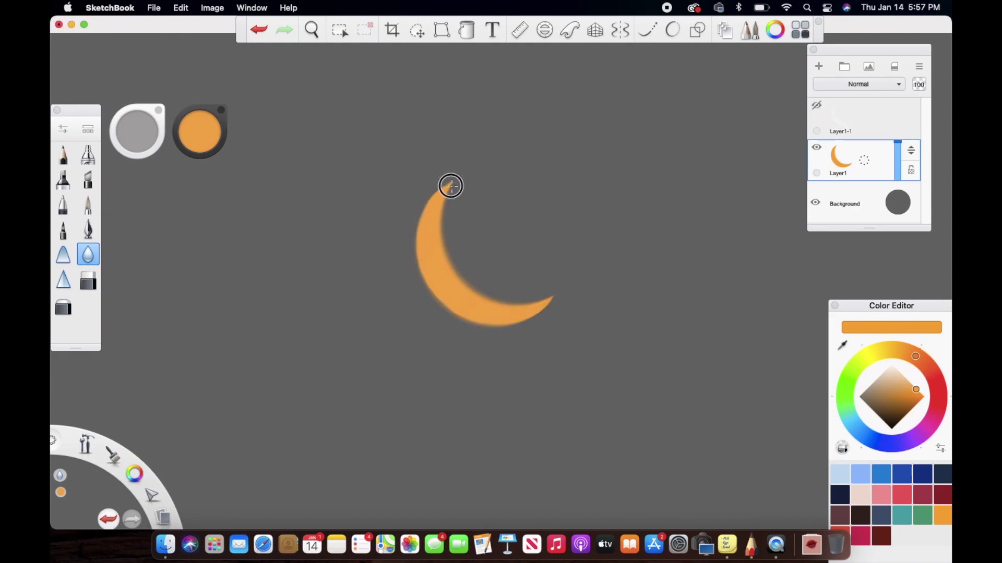
# Blur the orange crescent's inner and outer edges
pyautogui.moveTo(424, 222)
pyautogui.mouseDown()
pyautogui.moveTo(422, 284)
pyautogui.moveTo(440, 311)
pyautogui.moveTo(468, 329)
pyautogui.moveTo(515, 326)
pyautogui.moveTo(547, 307)
pyautogui.moveTo(553, 282)
pyautogui.mouseUp()
pyautogui.moveTo(454, 190)
pyautogui.mouseDown()
pyautogui.moveTo(439, 235)
pyautogui.moveTo(448, 270)
pyautogui.moveTo(480, 295)
pyautogui.moveTo(561, 289)
pyautogui.mouseUp()
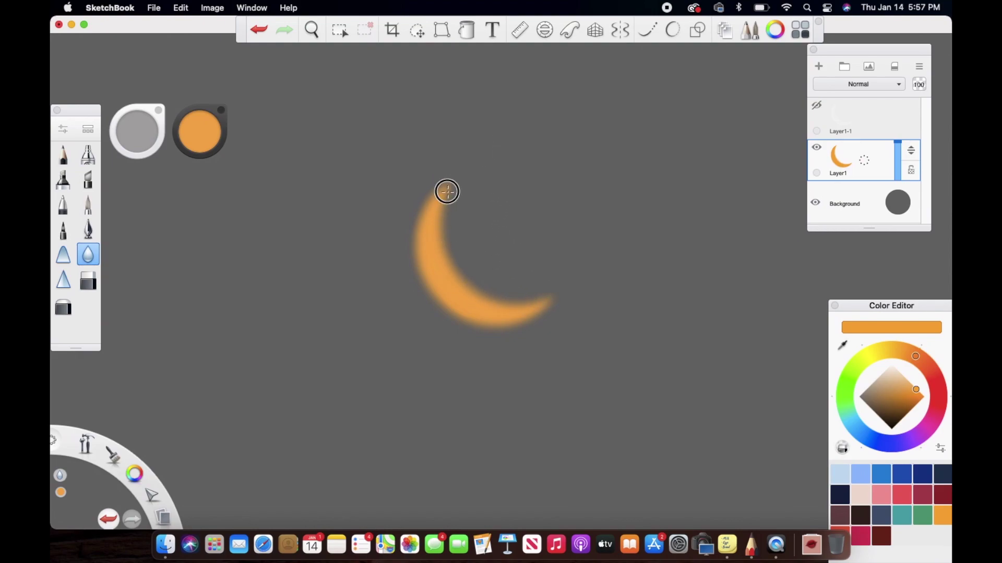
pyautogui.moveTo(445, 192)
pyautogui.mouseDown()
pyautogui.moveTo(423, 256)
pyautogui.moveTo(432, 291)
pyautogui.moveTo(468, 312)
pyautogui.moveTo(544, 295)
pyautogui.moveTo(507, 313)
pyautogui.moveTo(469, 291)
pyautogui.moveTo(451, 242)
pyautogui.moveTo(462, 192)
pyautogui.moveTo(444, 219)
pyautogui.moveTo(458, 281)
pyautogui.moveTo(435, 306)
pyautogui.moveTo(448, 247)
pyautogui.moveTo(432, 276)
pyautogui.moveTo(437, 261)
pyautogui.moveTo(441, 302)
pyautogui.moveTo(443, 276)
pyautogui.moveTo(466, 326)
pyautogui.moveTo(454, 187)
pyautogui.moveTo(421, 257)
pyautogui.moveTo(436, 289)
pyautogui.moveTo(417, 255)
pyautogui.moveTo(435, 209)
pyautogui.moveTo(422, 284)
pyautogui.moveTo(442, 197)
pyautogui.moveTo(416, 250)
pyautogui.moveTo(447, 186)
pyautogui.moveTo(434, 200)
pyautogui.moveTo(422, 275)
pyautogui.moveTo(424, 232)
pyautogui.moveTo(418, 260)
pyautogui.moveTo(449, 311)
pyautogui.moveTo(426, 261)
pyautogui.moveTo(461, 317)
pyautogui.moveTo(432, 273)
pyautogui.moveTo(446, 307)
pyautogui.moveTo(503, 287)
pyautogui.moveTo(472, 303)
pyautogui.moveTo(502, 328)
pyautogui.moveTo(489, 327)
pyautogui.moveTo(567, 289)
pyautogui.moveTo(523, 315)
pyautogui.moveTo(445, 260)
pyautogui.moveTo(477, 293)
pyautogui.moveTo(529, 307)
pyautogui.moveTo(570, 282)
pyautogui.mouseUp()
# Soften the left edge, then raise the Blur strength to the maximum 32.0
pyautogui.moveTo(449, 277)
pyautogui.mouseDown()
pyautogui.moveTo(459, 192)
pyautogui.moveTo(450, 251)
pyautogui.mouseUp()
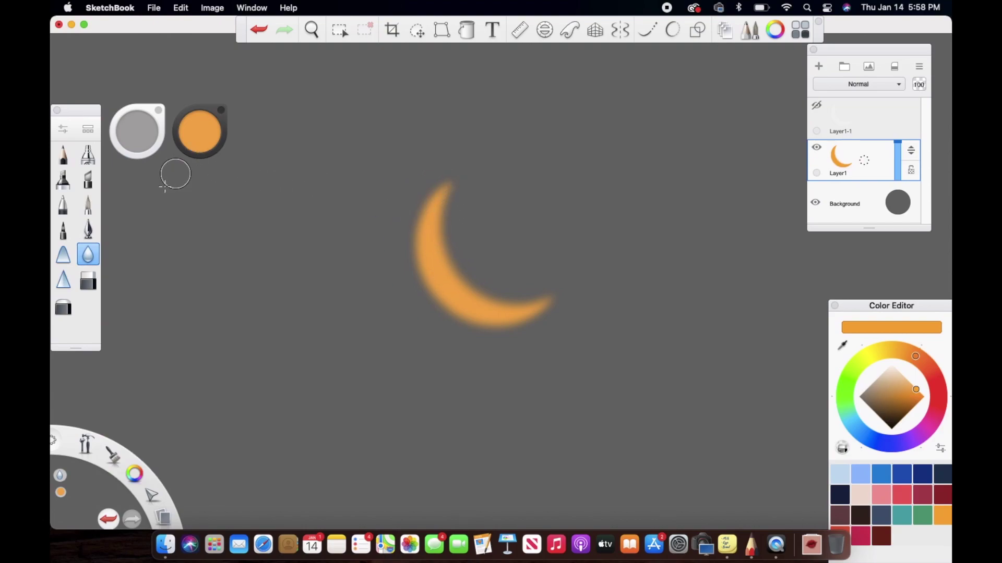
pyautogui.click(88, 254)
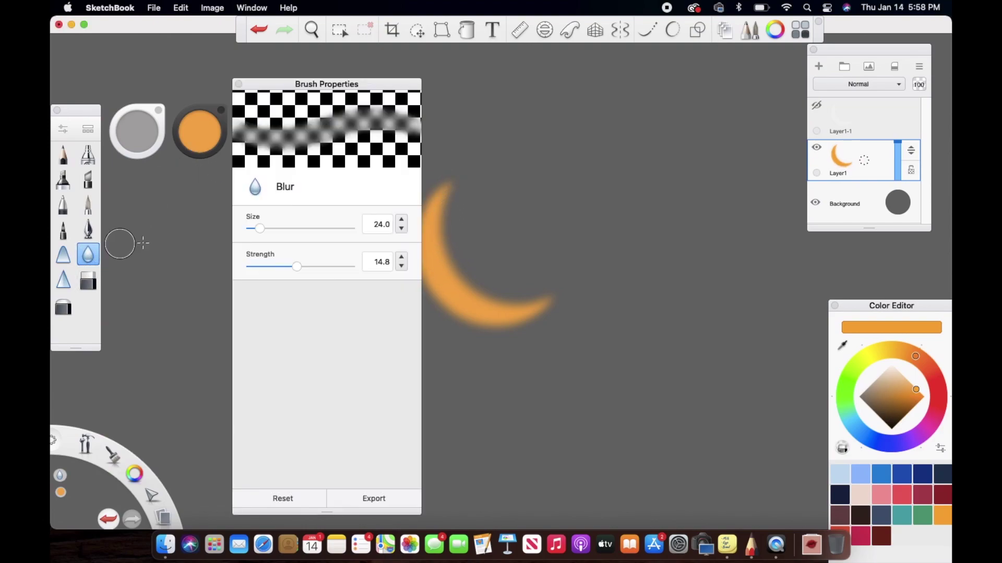
pyautogui.moveTo(311, 269); pyautogui.dragTo(395, 272)
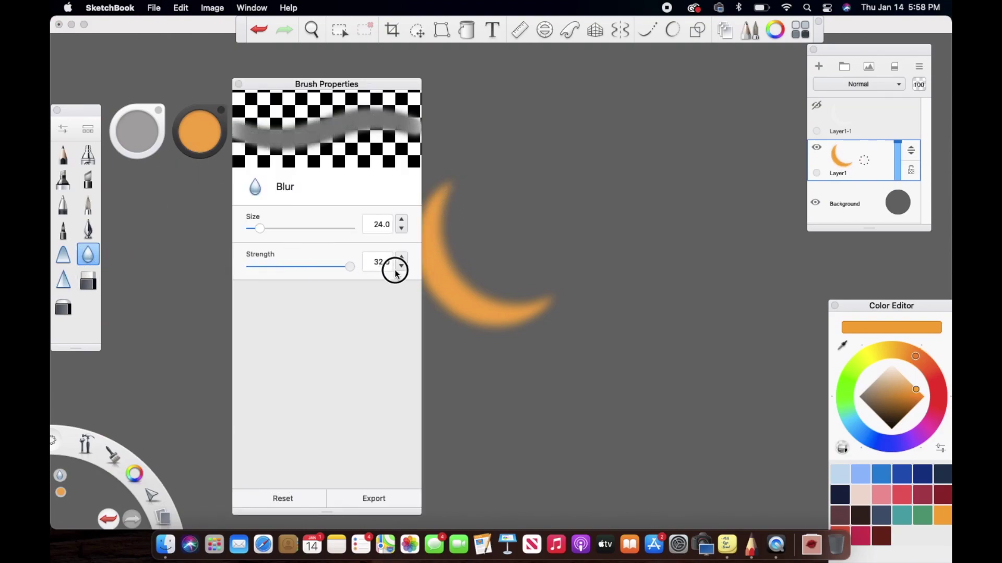
pyautogui.click(239, 84)
# Blur the whole crescent repeatedly from tip to tail into a fuzzy orange glow
pyautogui.moveTo(447, 193)
pyautogui.mouseDown()
pyautogui.moveTo(421, 249)
pyautogui.moveTo(432, 296)
pyautogui.moveTo(452, 323)
pyautogui.moveTo(486, 334)
pyautogui.moveTo(548, 299)
pyautogui.mouseUp()
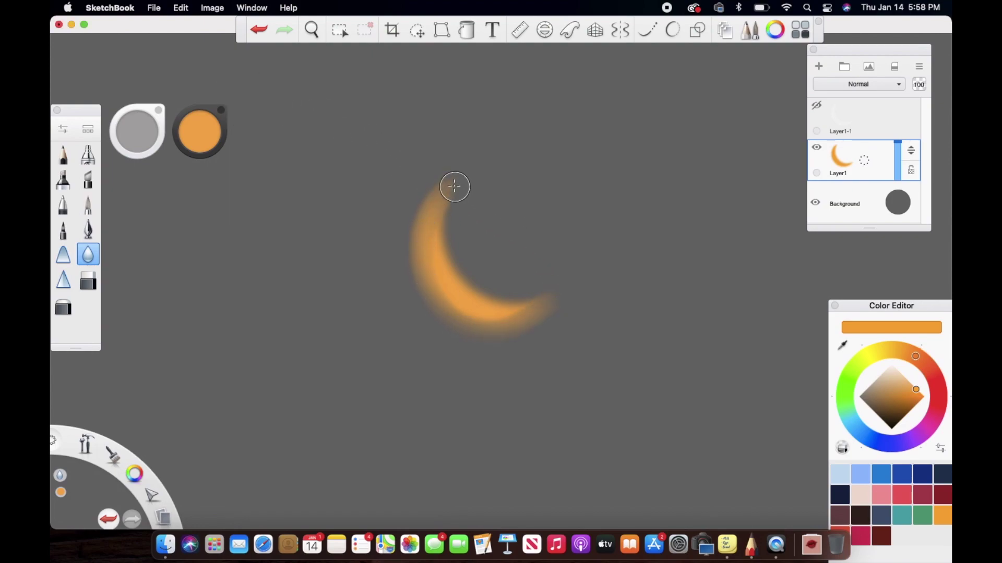
pyautogui.moveTo(454, 188)
pyautogui.mouseDown()
pyautogui.moveTo(447, 242)
pyautogui.moveTo(467, 278)
pyautogui.moveTo(501, 296)
pyautogui.moveTo(537, 295)
pyautogui.mouseUp()
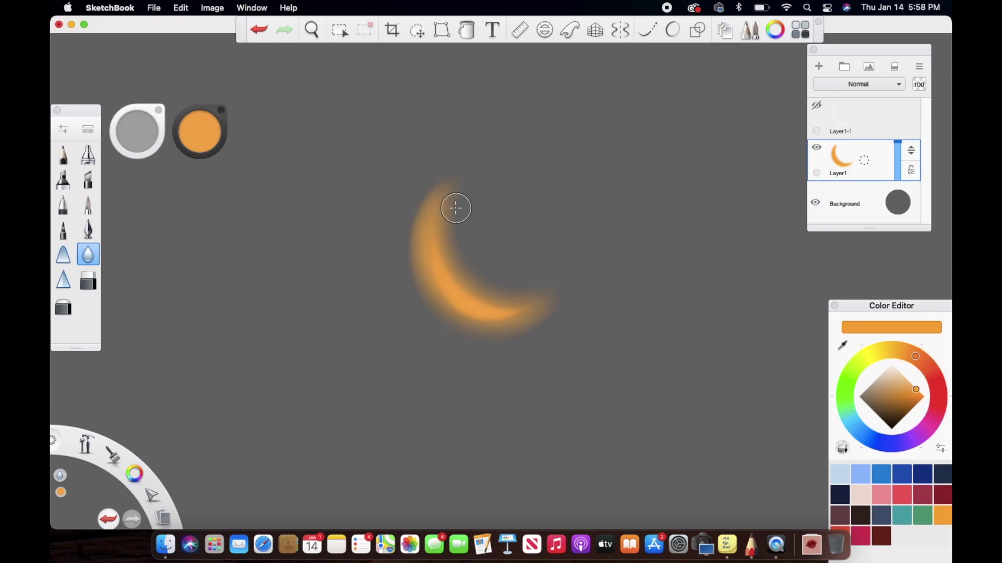
pyautogui.moveTo(454, 205)
pyautogui.mouseDown()
pyautogui.moveTo(437, 228)
pyautogui.moveTo(439, 278)
pyautogui.moveTo(472, 302)
pyautogui.moveTo(530, 300)
pyautogui.mouseUp()
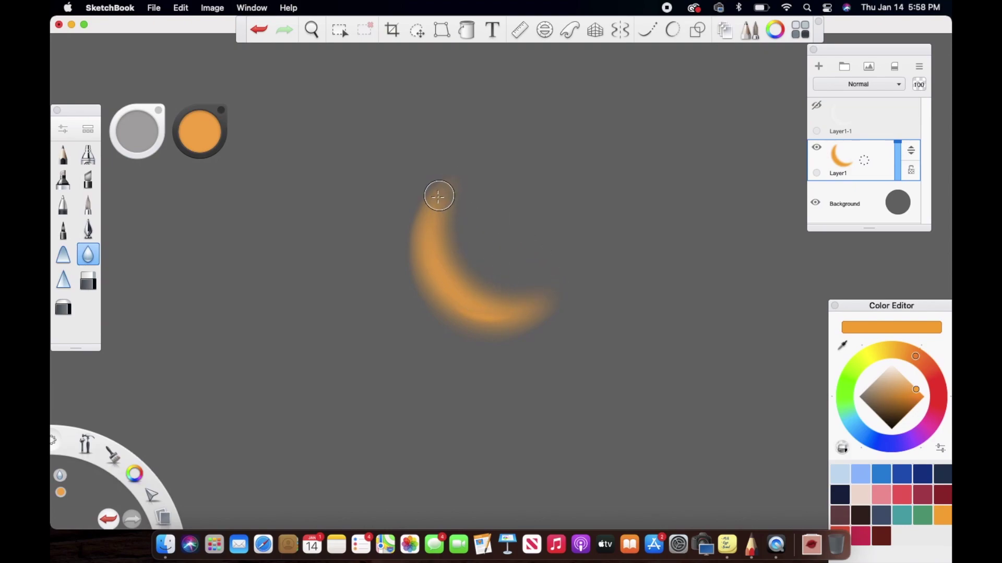
pyautogui.moveTo(438, 197)
pyautogui.mouseDown()
pyautogui.moveTo(454, 308)
pyautogui.moveTo(520, 286)
pyautogui.mouseUp()
pyautogui.moveTo(459, 188)
pyautogui.mouseDown()
pyautogui.moveTo(477, 280)
pyautogui.moveTo(549, 268)
pyautogui.mouseUp()
pyautogui.moveTo(445, 193)
pyautogui.mouseDown()
pyautogui.moveTo(465, 293)
pyautogui.moveTo(554, 291)
pyautogui.mouseUp()
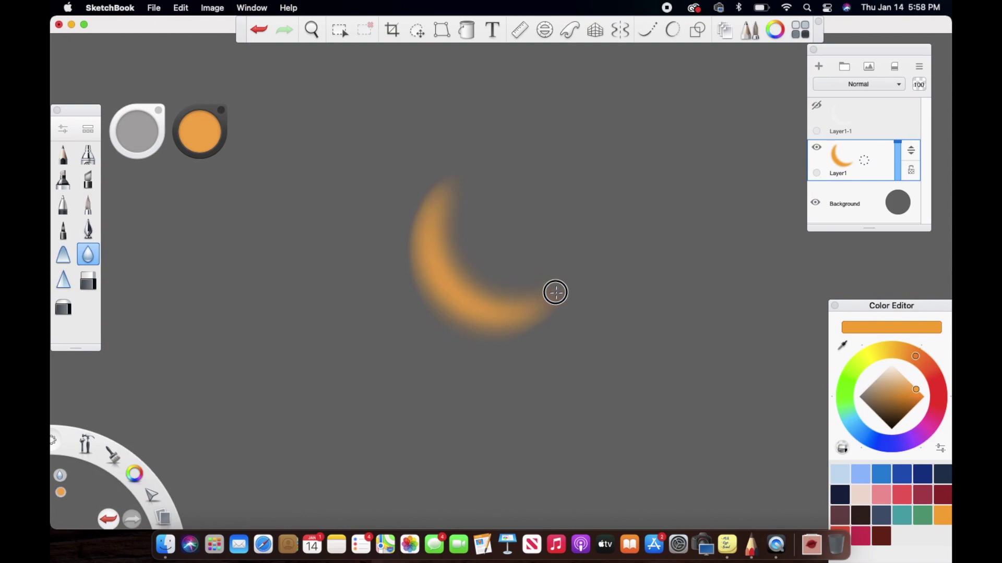
pyautogui.moveTo(434, 205)
pyautogui.mouseDown()
pyautogui.moveTo(419, 249)
pyautogui.moveTo(429, 299)
pyautogui.moveTo(475, 335)
pyautogui.moveTo(525, 335)
pyautogui.moveTo(567, 304)
pyautogui.mouseUp()
pyautogui.moveTo(435, 199)
pyautogui.mouseDown()
pyautogui.moveTo(413, 232)
pyautogui.moveTo(418, 278)
pyautogui.moveTo(449, 317)
pyautogui.moveTo(504, 330)
pyautogui.moveTo(563, 312)
pyautogui.mouseUp()
pyautogui.moveTo(433, 213)
pyautogui.mouseDown()
pyautogui.moveTo(426, 259)
pyautogui.moveTo(434, 300)
pyautogui.moveTo(468, 326)
pyautogui.moveTo(523, 308)
pyautogui.mouseUp()
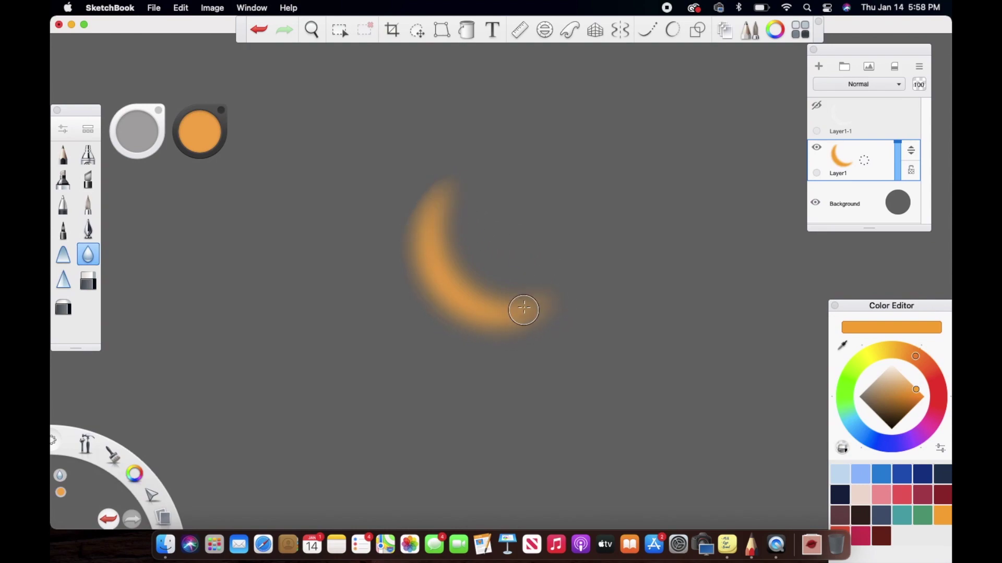
pyautogui.moveTo(438, 219)
pyautogui.mouseDown()
pyautogui.moveTo(474, 330)
pyautogui.moveTo(539, 287)
pyautogui.mouseUp()
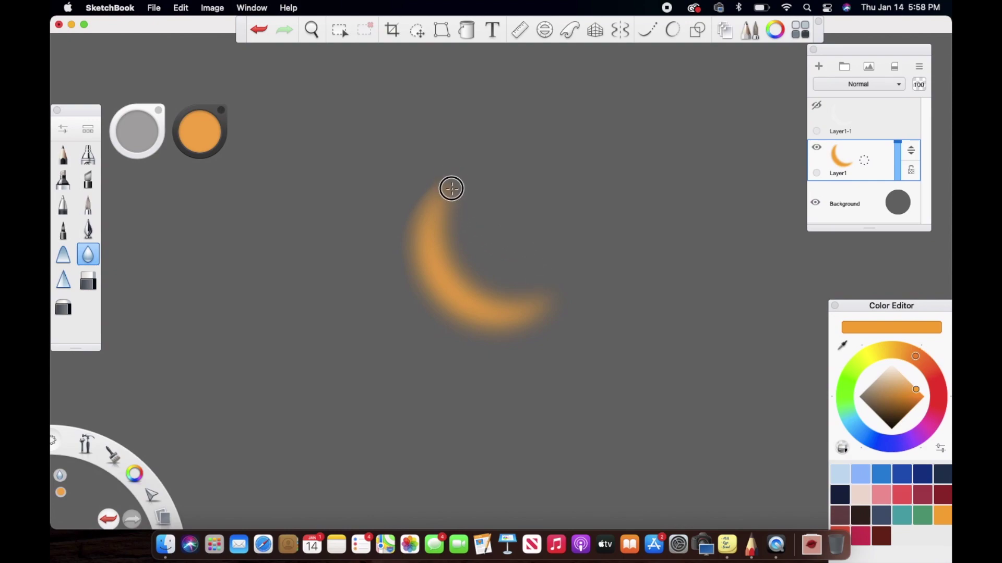
pyautogui.moveTo(450, 188)
pyautogui.mouseDown()
pyautogui.moveTo(447, 246)
pyautogui.moveTo(488, 298)
pyautogui.moveTo(534, 301)
pyautogui.moveTo(567, 284)
pyautogui.mouseUp()
pyautogui.moveTo(445, 195)
pyautogui.mouseDown()
pyautogui.moveTo(430, 239)
pyautogui.moveTo(453, 302)
pyautogui.moveTo(504, 317)
pyautogui.moveTo(561, 297)
pyautogui.mouseUp()
pyautogui.moveTo(455, 203)
pyautogui.mouseDown()
pyautogui.moveTo(463, 266)
pyautogui.moveTo(566, 284)
pyautogui.moveTo(429, 306)
pyautogui.moveTo(537, 322)
pyautogui.moveTo(456, 256)
pyautogui.mouseUp()
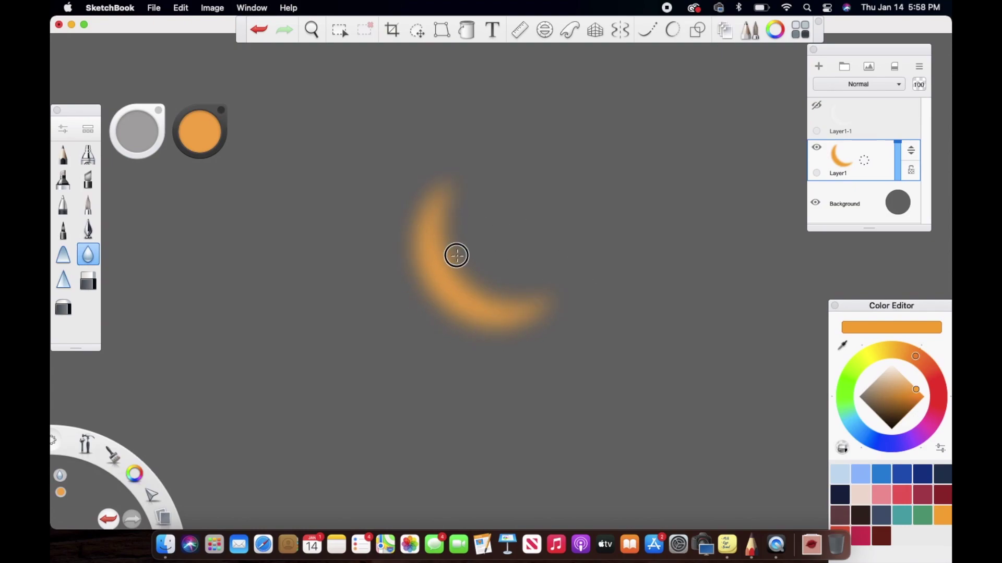
pyautogui.click(869, 84)
# Try Color Dodge and Linear Dodge on Layer1, settle on Glow, and show Layer1-1
pyautogui.click(838, 195)
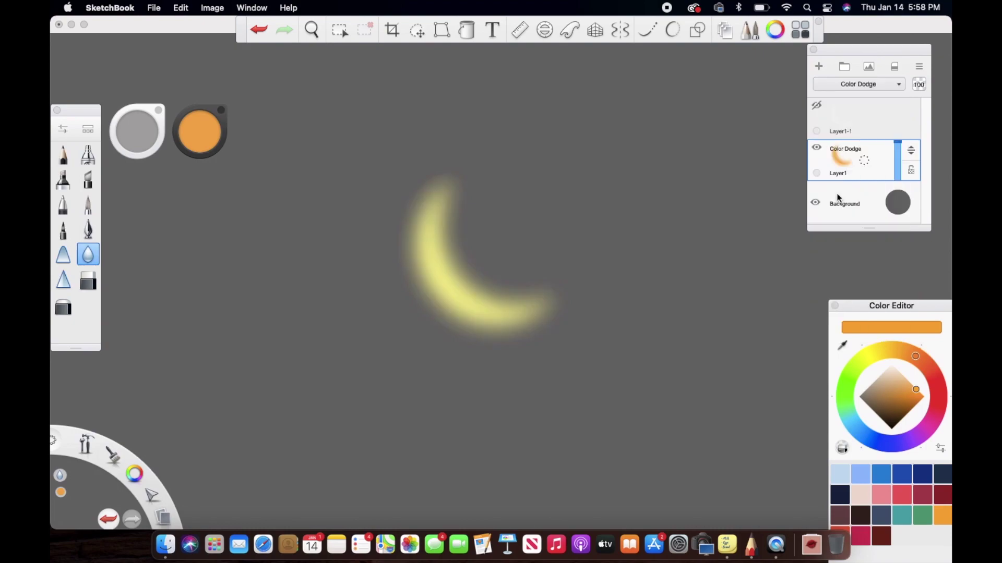
pyautogui.click(866, 83)
pyautogui.click(846, 205)
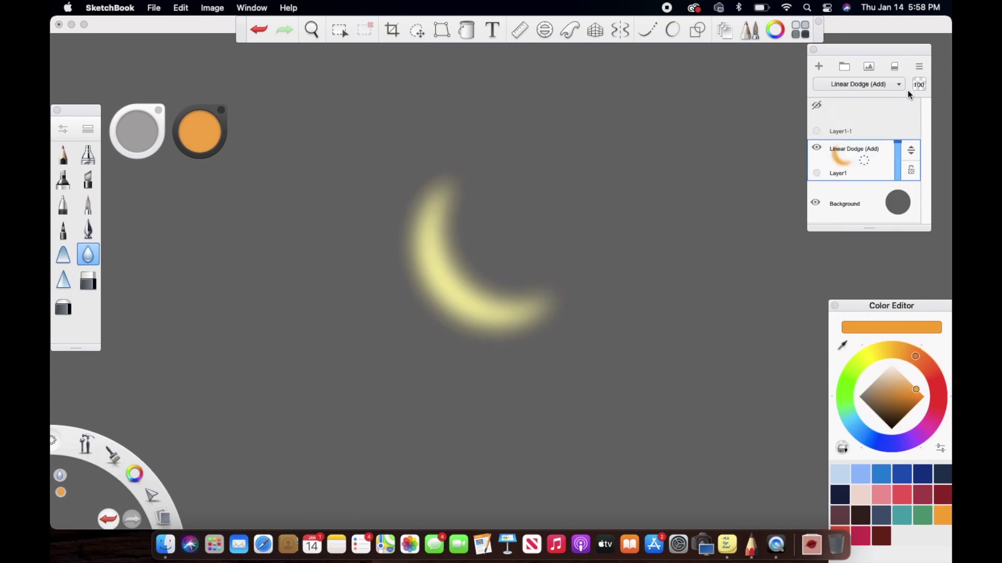
pyautogui.click(881, 84)
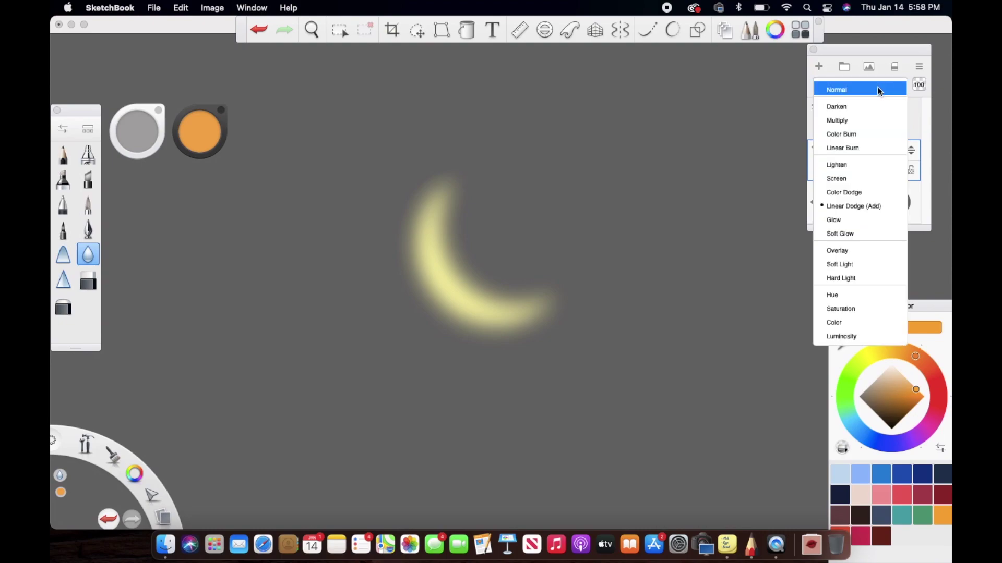
pyautogui.click(833, 220)
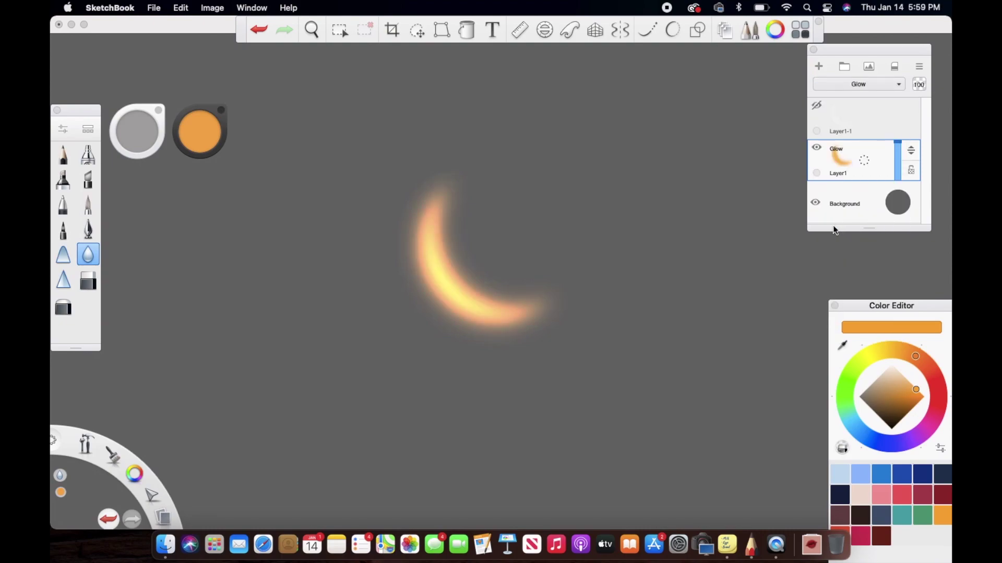
pyautogui.click(817, 105)
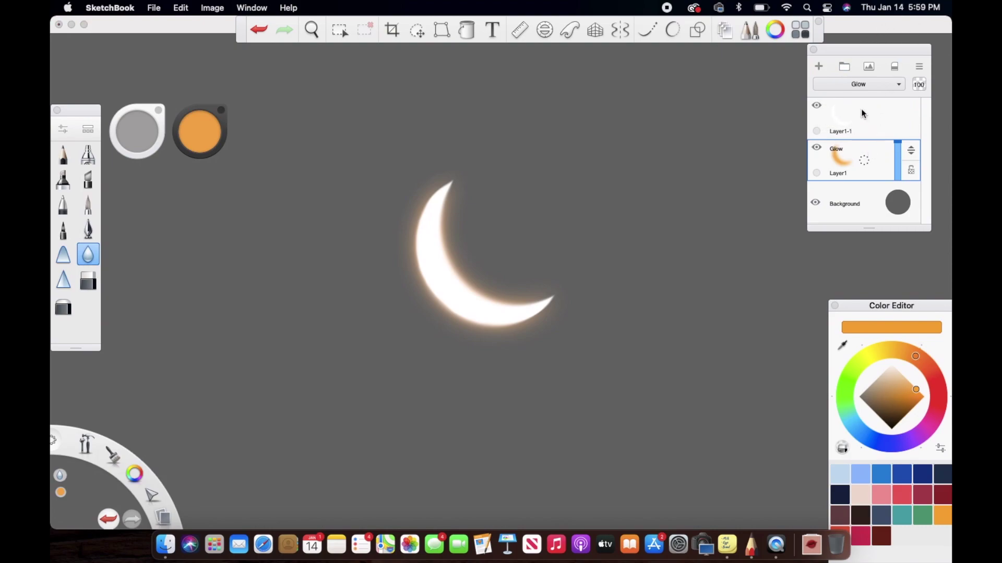
# Compare Layer1 in Normal and Soft Glow blending, then return it to Glow
pyautogui.click(873, 84)
pyautogui.click(873, 86)
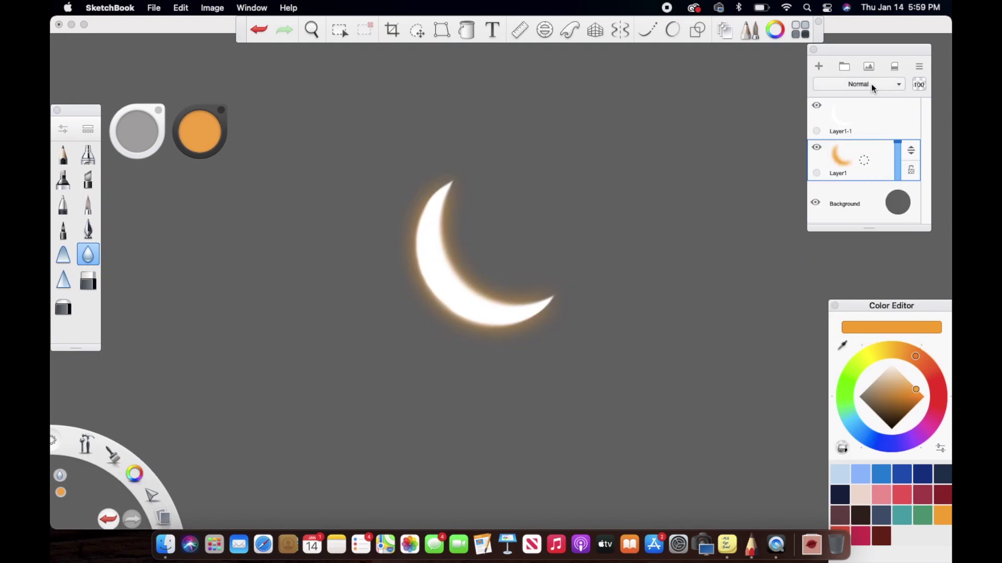
pyautogui.click(872, 84)
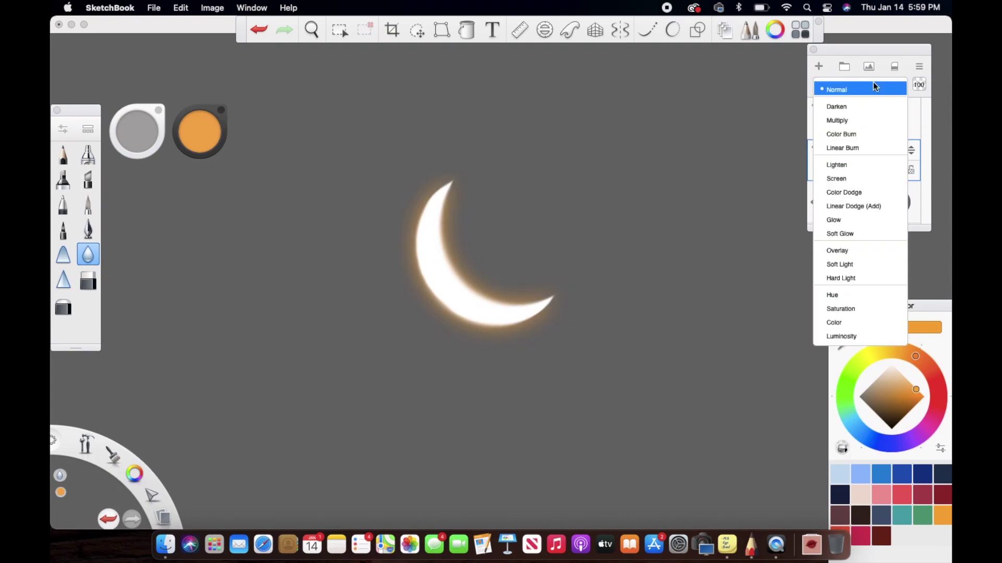
pyautogui.click(846, 220)
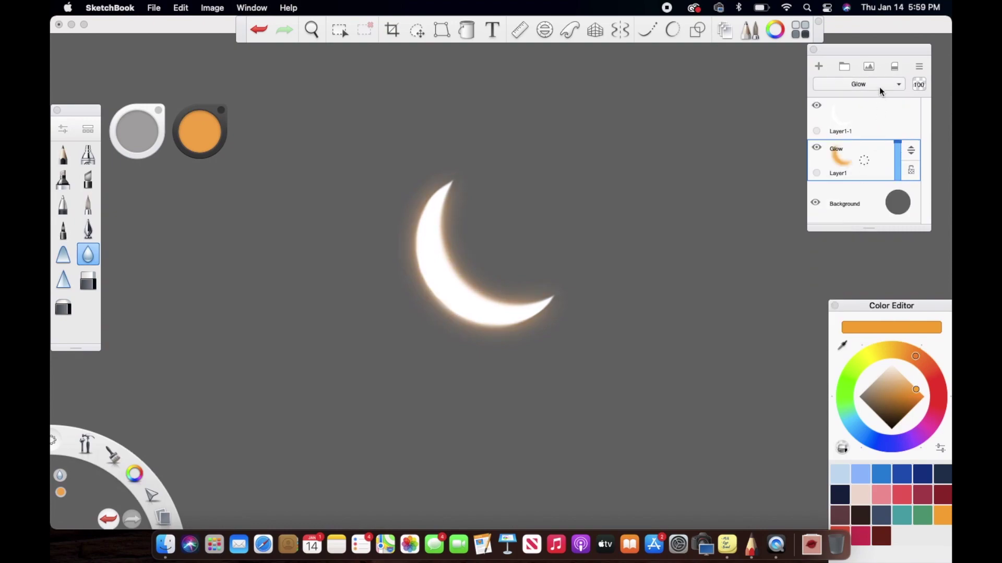
pyautogui.click(882, 86)
pyautogui.click(846, 233)
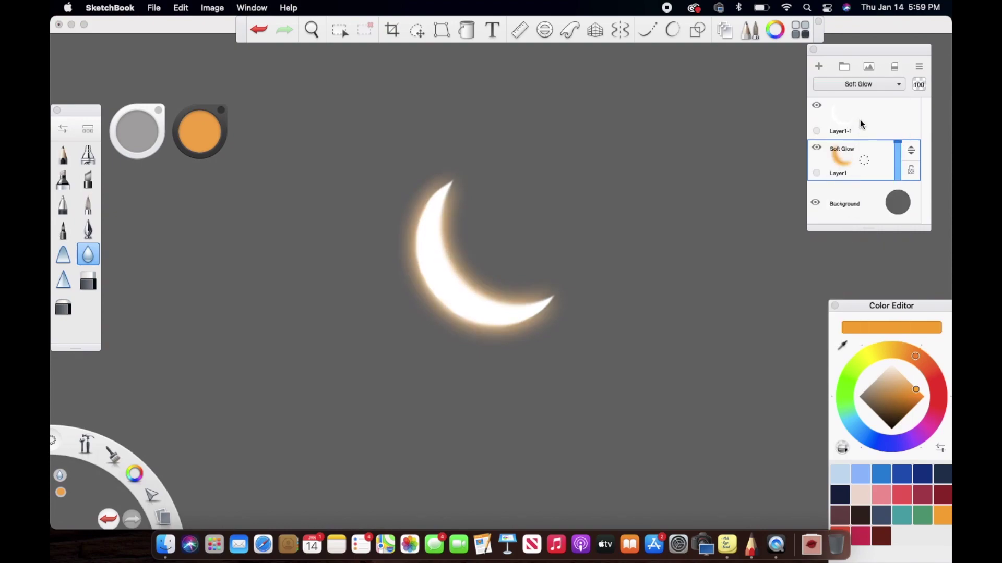
pyautogui.click(864, 85)
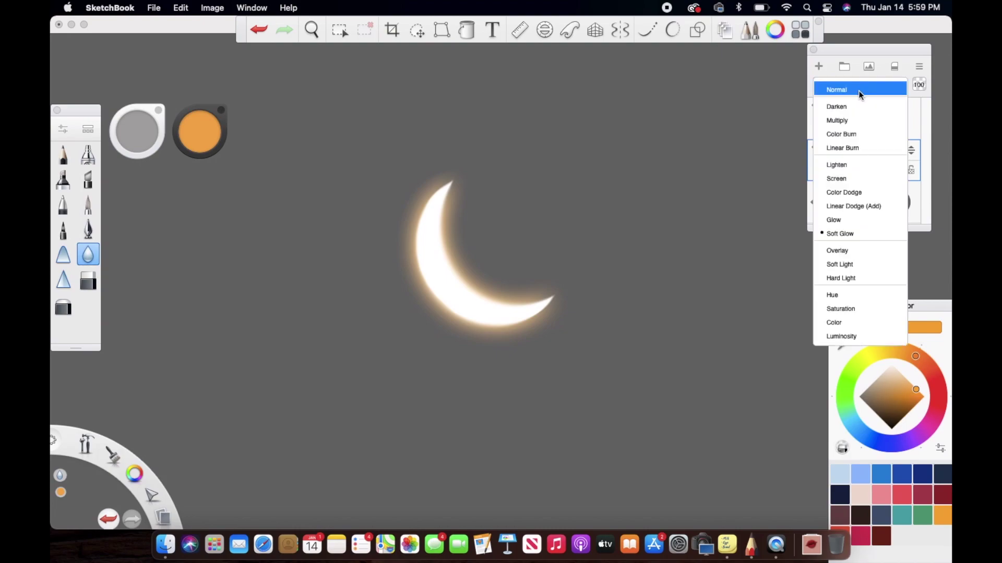
pyautogui.click(833, 220)
pyautogui.click(867, 163)
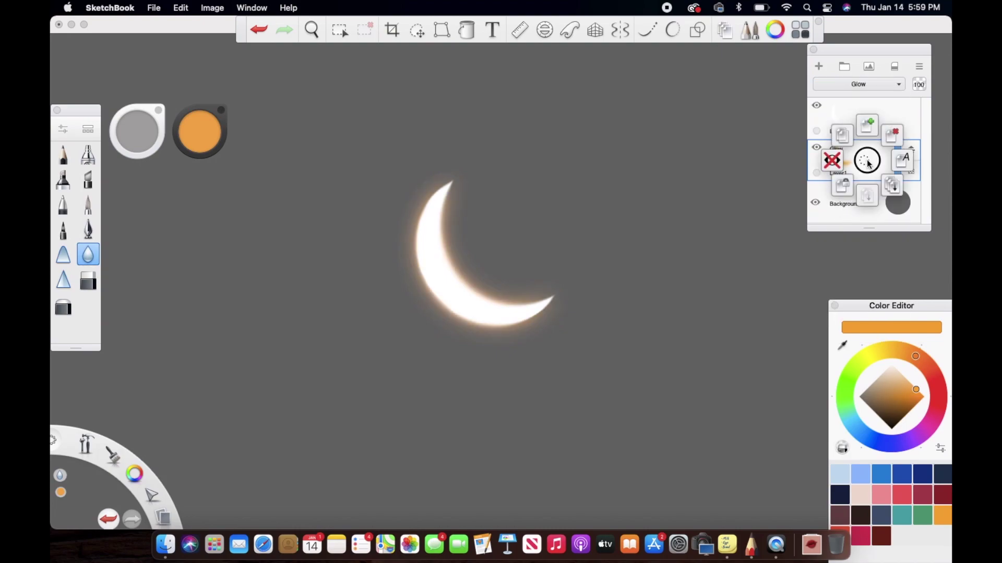
# Duplicate the Glow layer as Layer1-2, nudge it, and lower its opacity to 30%
pyautogui.click(852, 137)
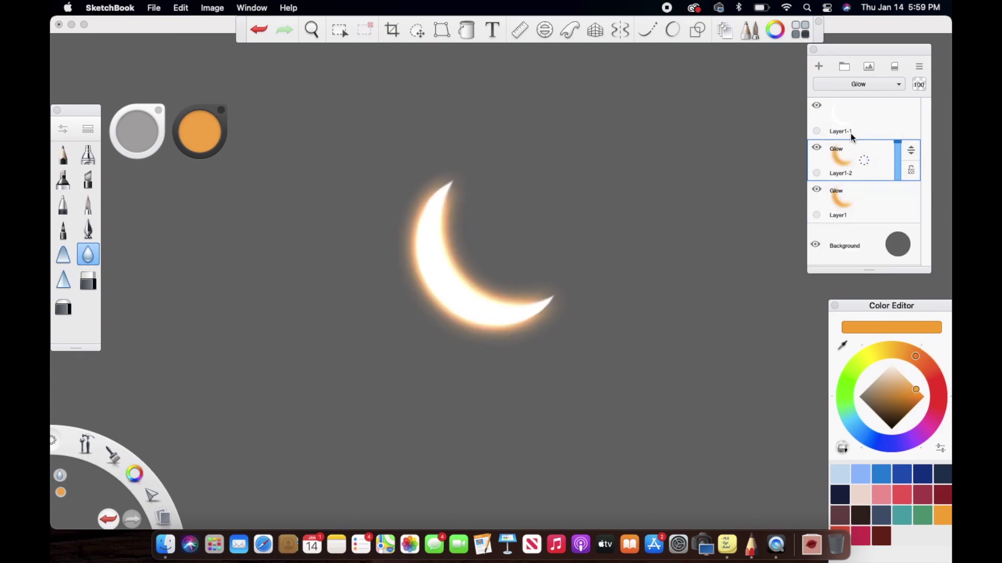
pyautogui.click(417, 29)
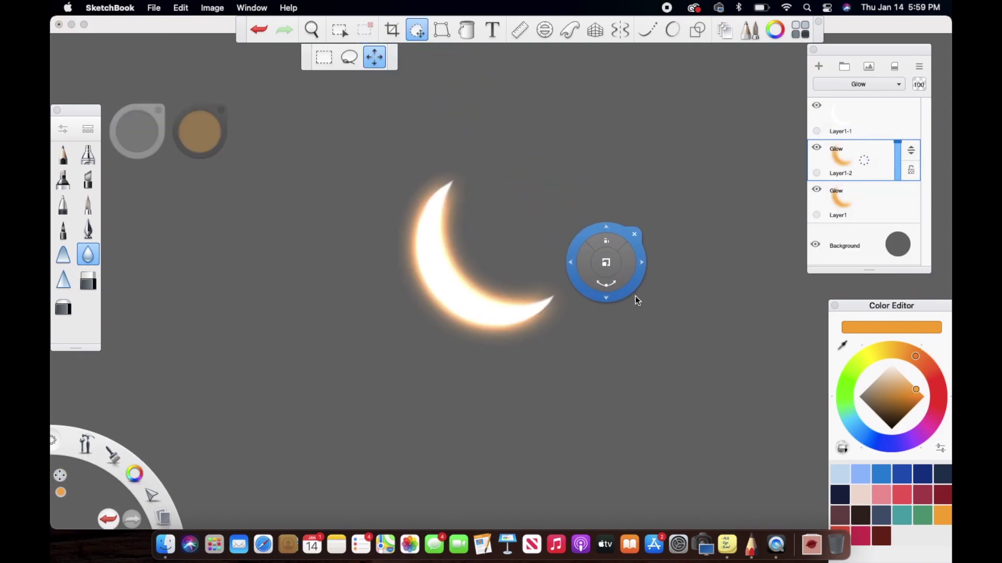
pyautogui.moveTo(635, 297); pyautogui.dragTo(686, 246)
pyautogui.click(481, 127)
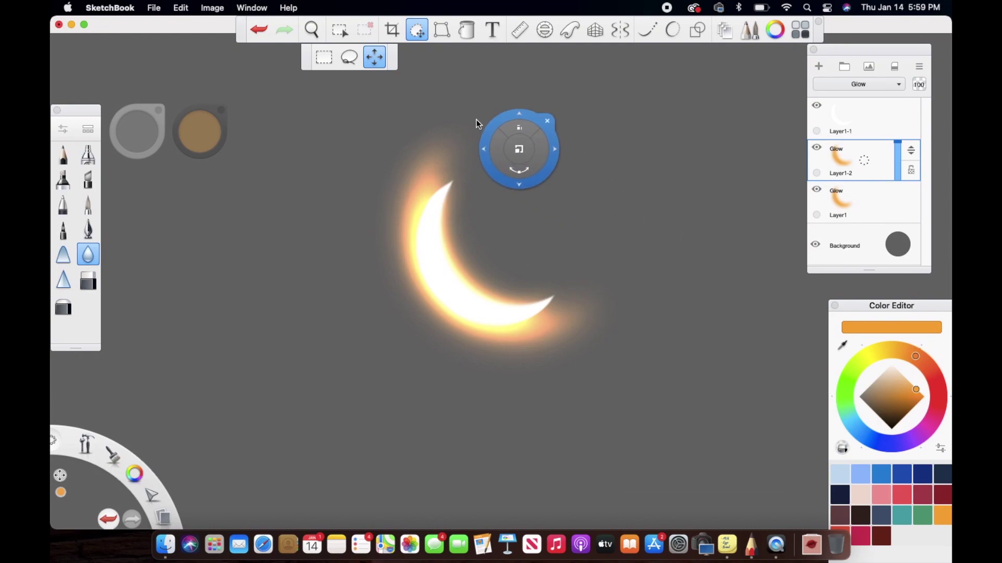
pyautogui.moveTo(897, 144); pyautogui.dragTo(889, 168)
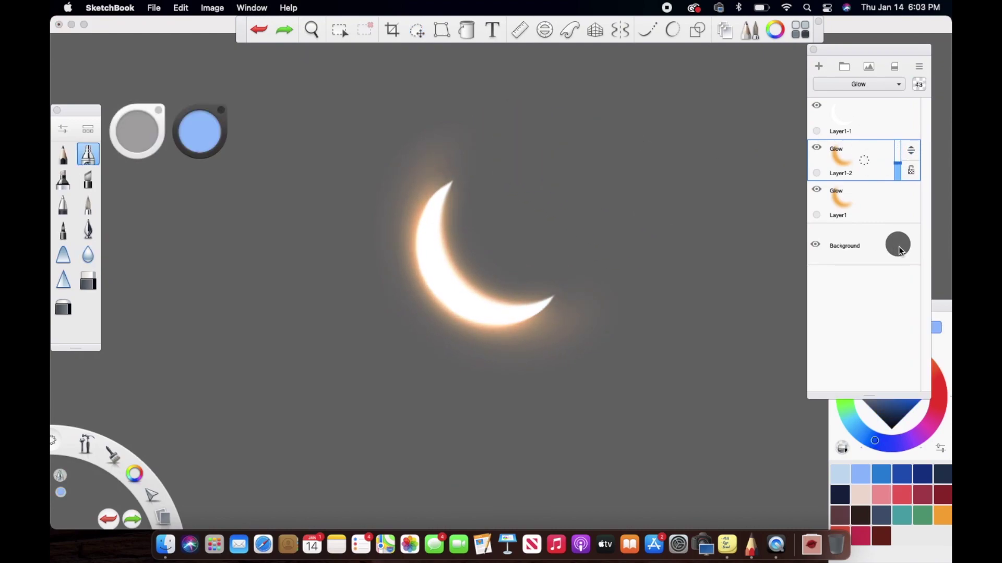
# Set the canvas background colour to dark grey
pyautogui.moveTo(200, 130); pyautogui.dragTo(886, 256)
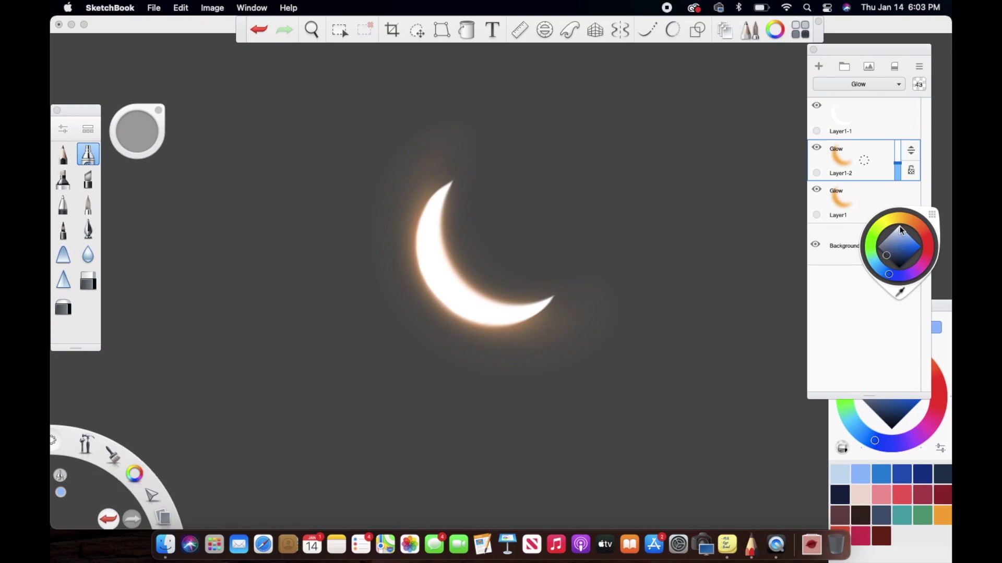
pyautogui.click(850, 296)
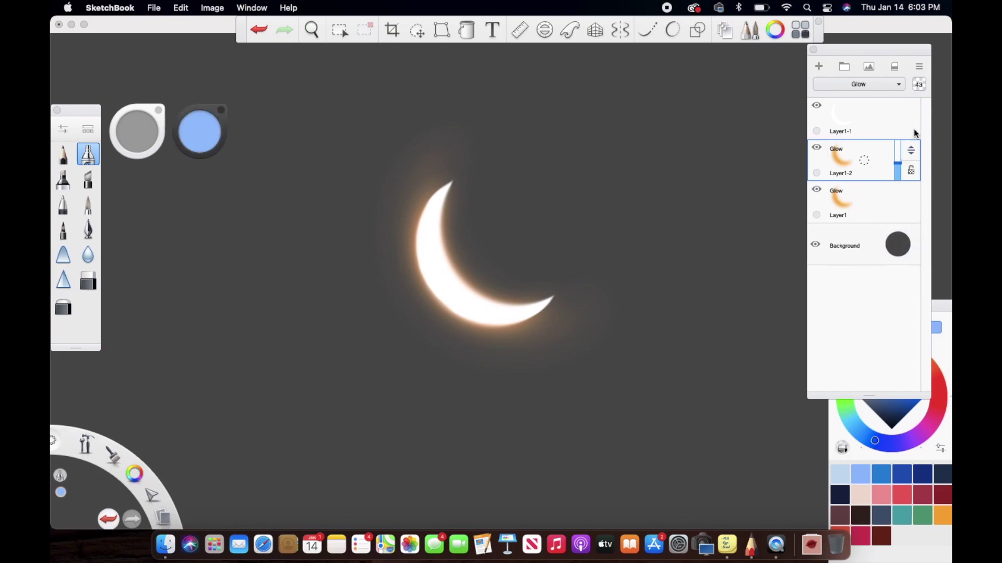
pyautogui.click(864, 161)
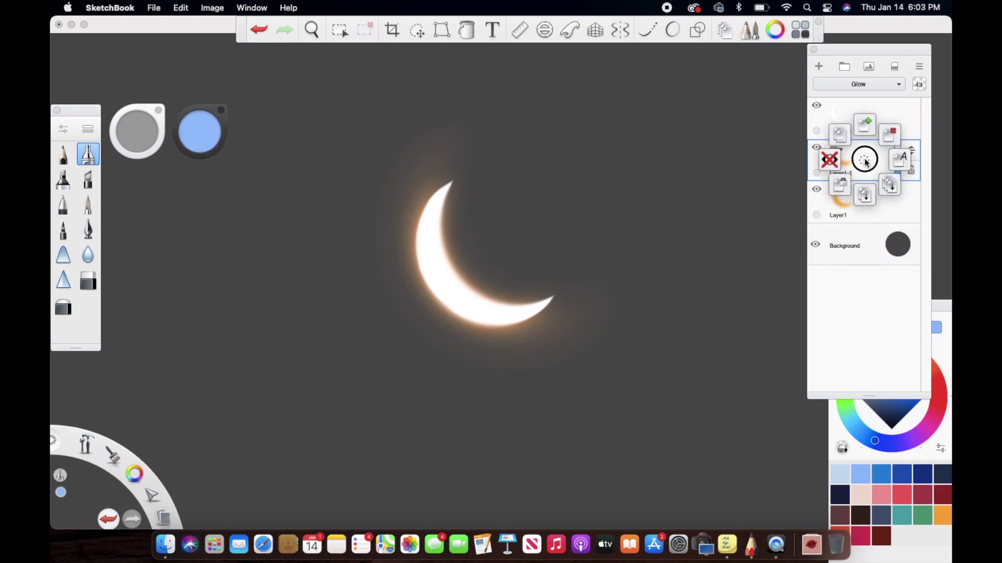
# Duplicate Layer1-2 as Layer1-2-1 and distort its corners to spread the orange haze wider
pyautogui.click(840, 135)
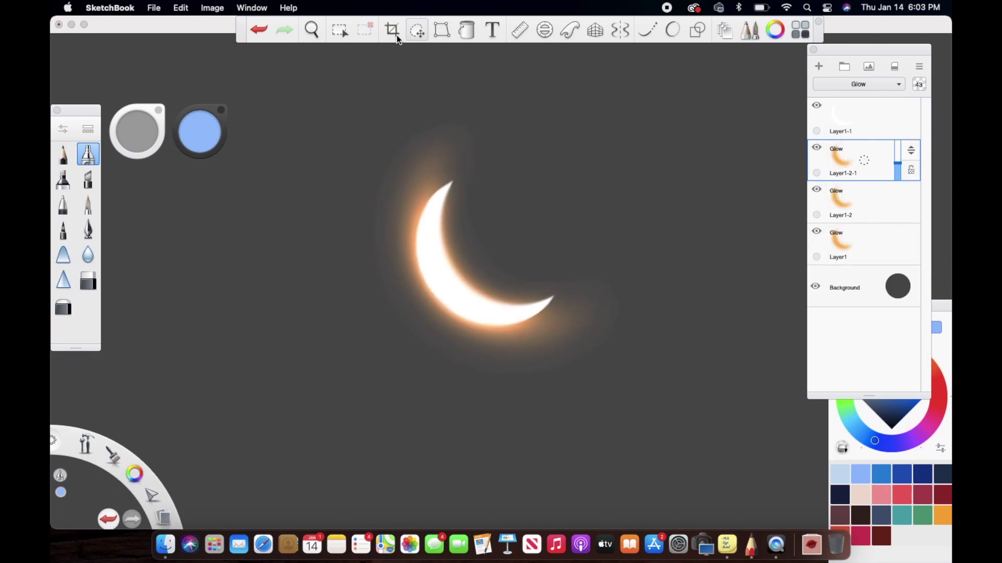
pyautogui.click(442, 29)
pyautogui.moveTo(618, 122); pyautogui.dragTo(659, 80)
pyautogui.moveTo(521, 241); pyautogui.dragTo(609, 227)
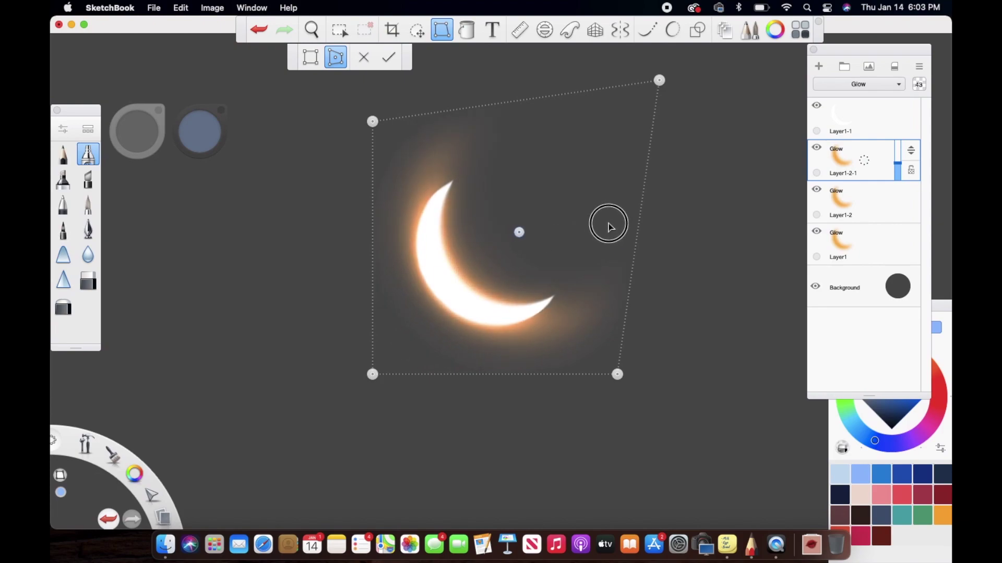
pyautogui.moveTo(617, 374); pyautogui.dragTo(588, 331)
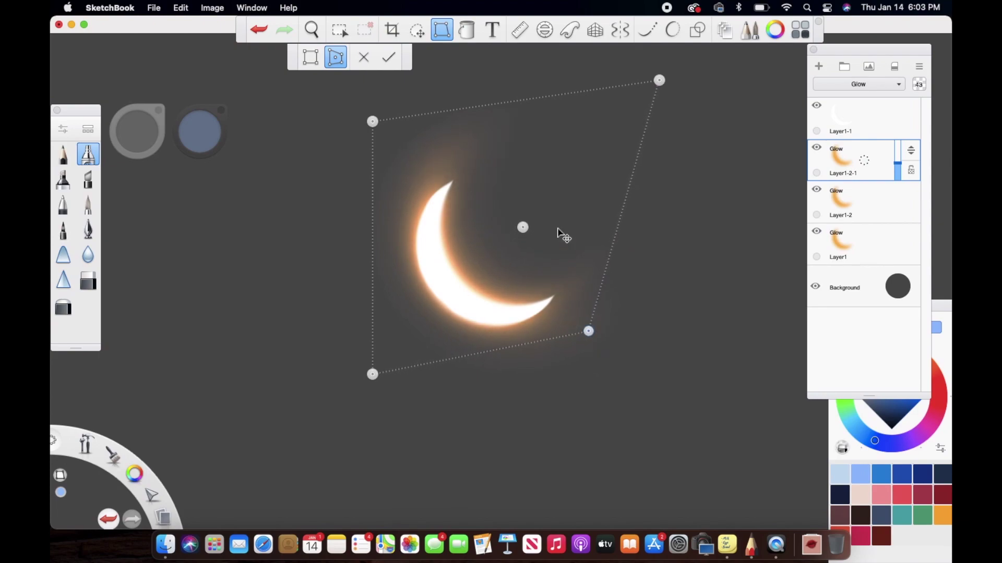
pyautogui.moveTo(372, 122); pyautogui.dragTo(389, 149)
pyautogui.moveTo(659, 81); pyautogui.dragTo(630, 108)
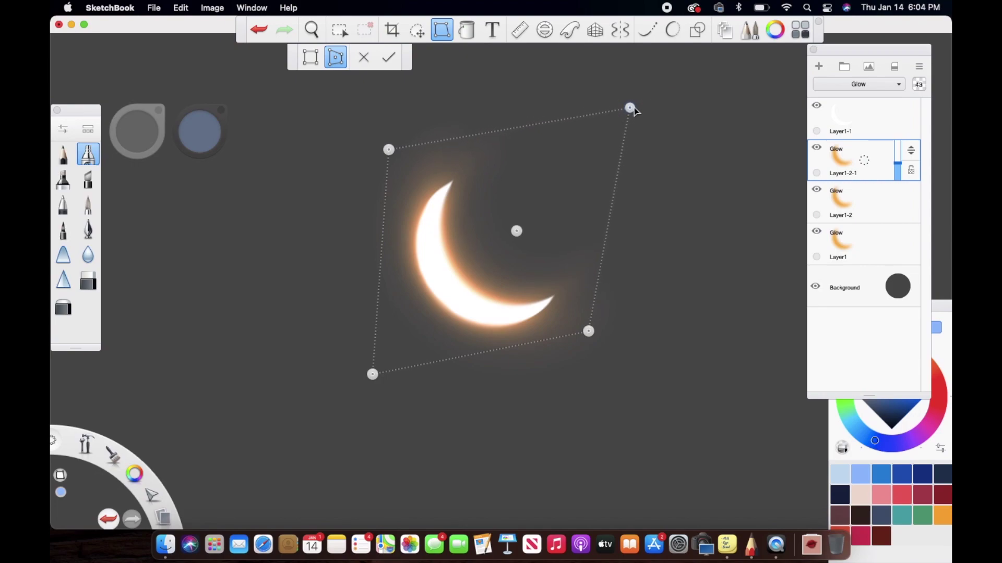
pyautogui.click(388, 60)
pyautogui.click(441, 32)
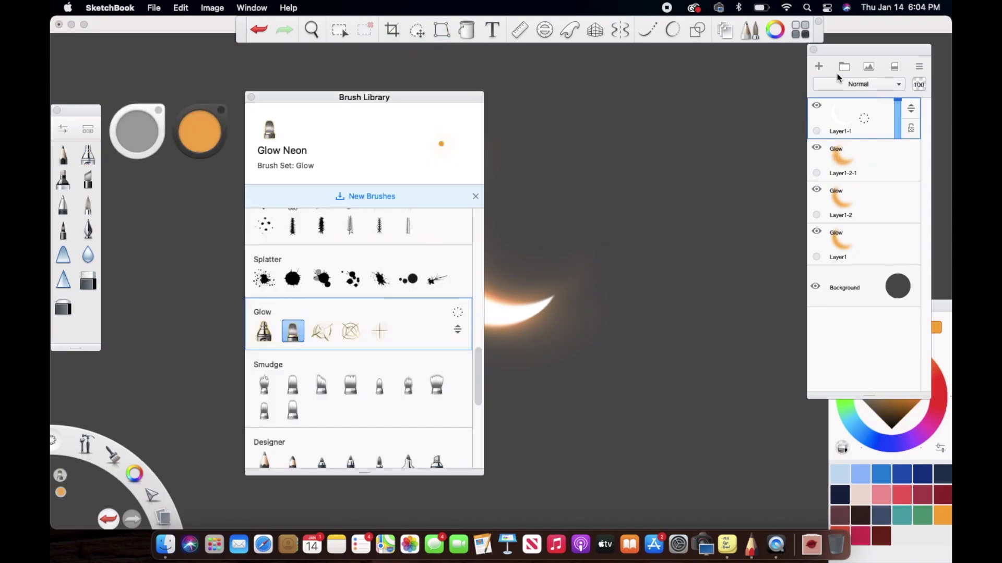
# Select the Glow Neon brush and undo a test stroke
pyautogui.click(818, 66)
pyautogui.moveTo(665, 126)
pyautogui.mouseDown()
pyautogui.moveTo(650, 151)
pyautogui.moveTo(698, 215)
pyautogui.moveTo(710, 282)
pyautogui.mouseUp()
pyautogui.press('super+z')
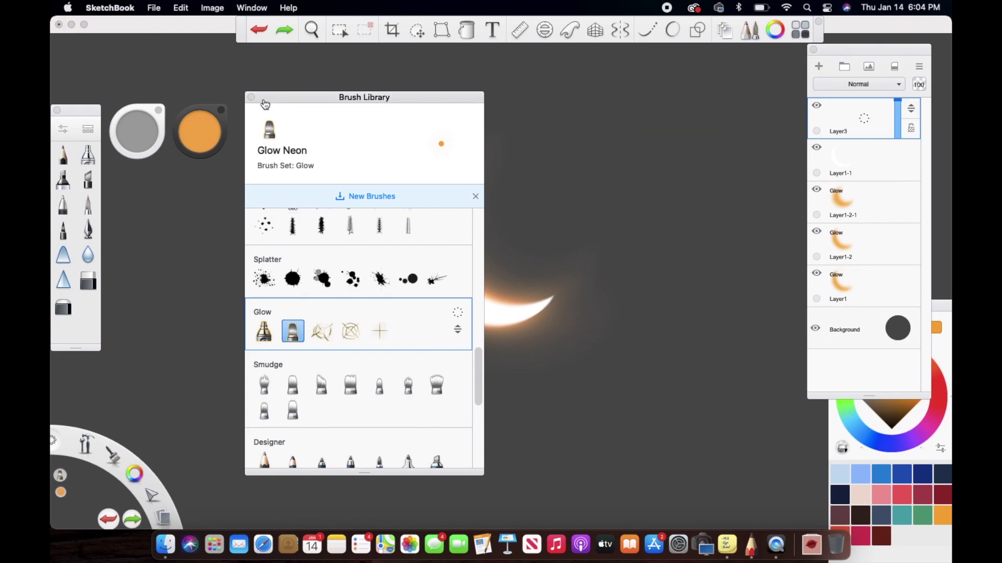
pyautogui.click(531, 251)
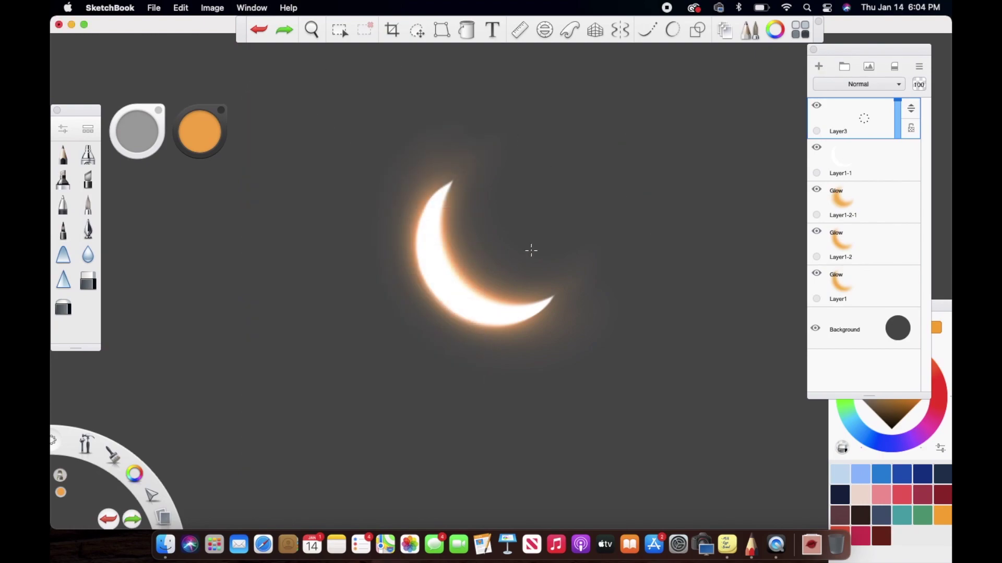
# Hide the three orange glow layers and move Layer3 below the moon layer
pyautogui.click(817, 189)
pyautogui.click(817, 232)
pyautogui.click(819, 282)
pyautogui.click(817, 275)
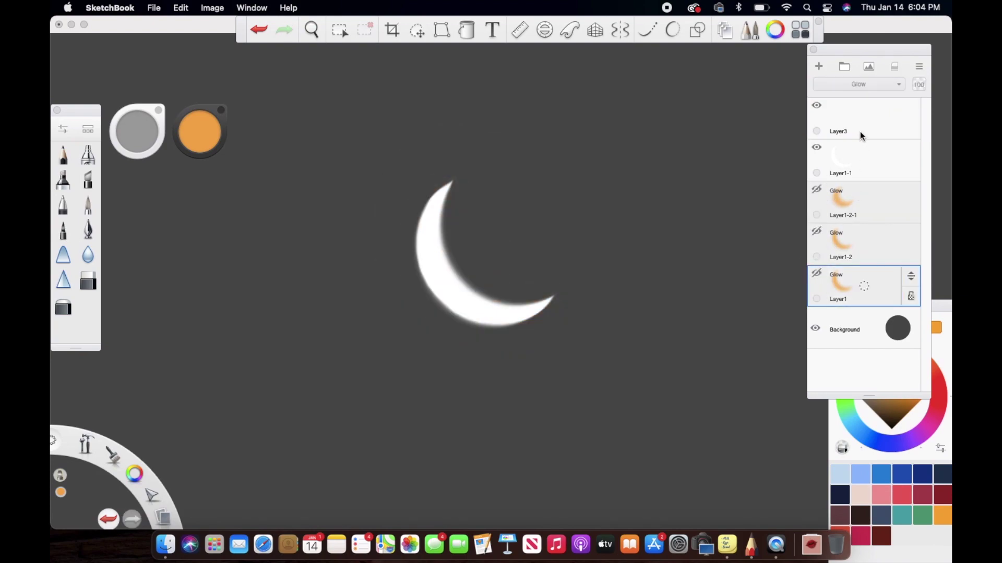
pyautogui.click(861, 130)
pyautogui.click(864, 124)
pyautogui.moveTo(911, 108); pyautogui.dragTo(895, 217)
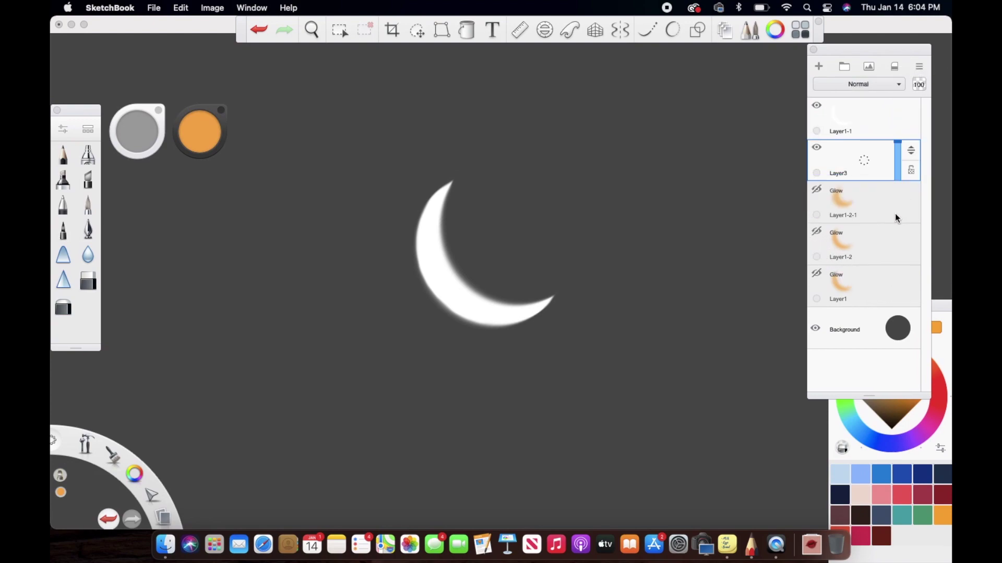
# Paint a yellow glow along the crescent on Layer3, hide it, and reshow the orange glows
pyautogui.moveTo(448, 186)
pyautogui.mouseDown()
pyautogui.moveTo(429, 257)
pyautogui.moveTo(447, 291)
pyautogui.moveTo(486, 306)
pyautogui.moveTo(551, 294)
pyautogui.mouseUp()
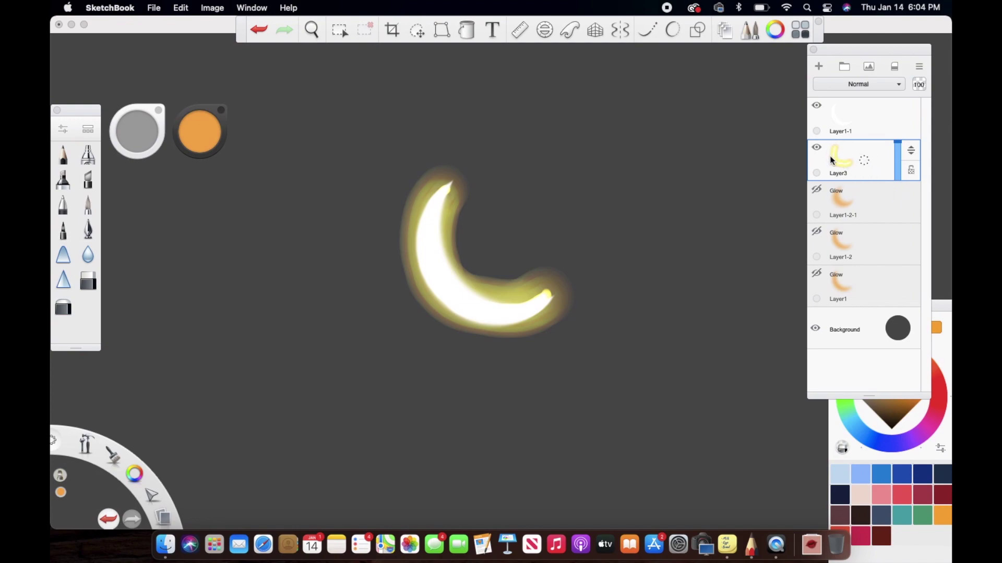
pyautogui.click(817, 148)
pyautogui.click(816, 190)
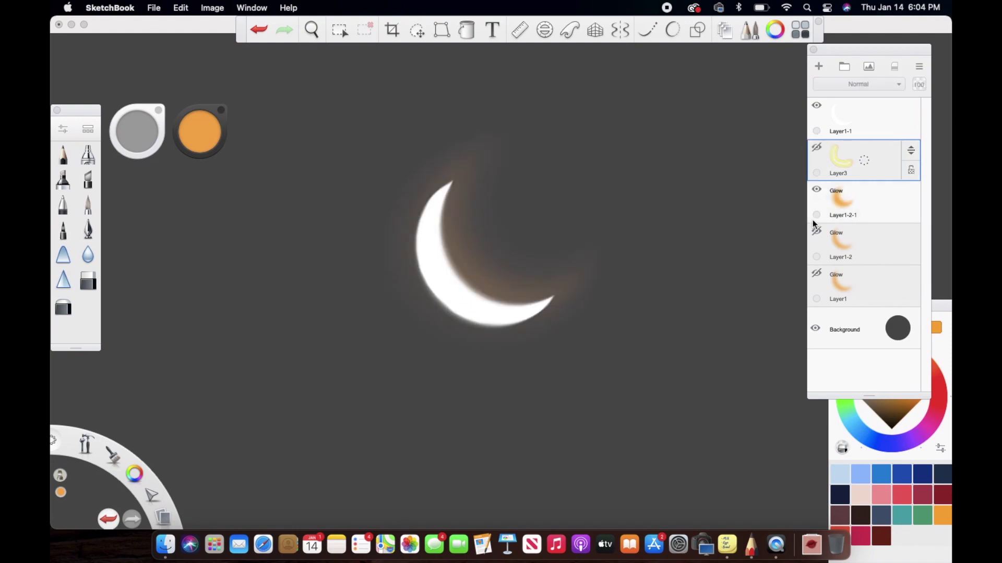
pyautogui.click(816, 231)
pyautogui.click(816, 272)
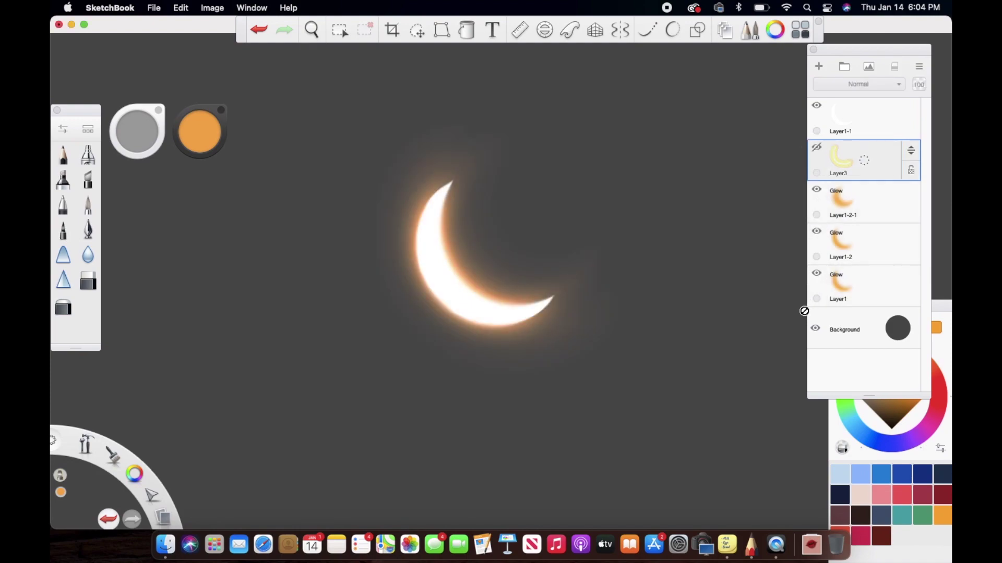
# Delete the hidden yellow-glow Layer3, leaving the white moon over three orange Glow layers
pyautogui.click(864, 161)
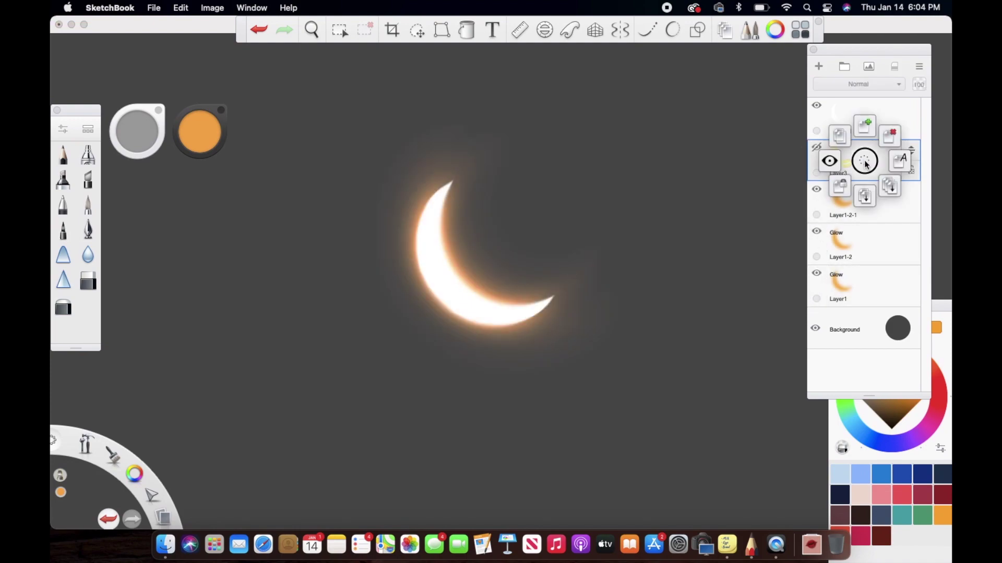
pyautogui.click(879, 145)
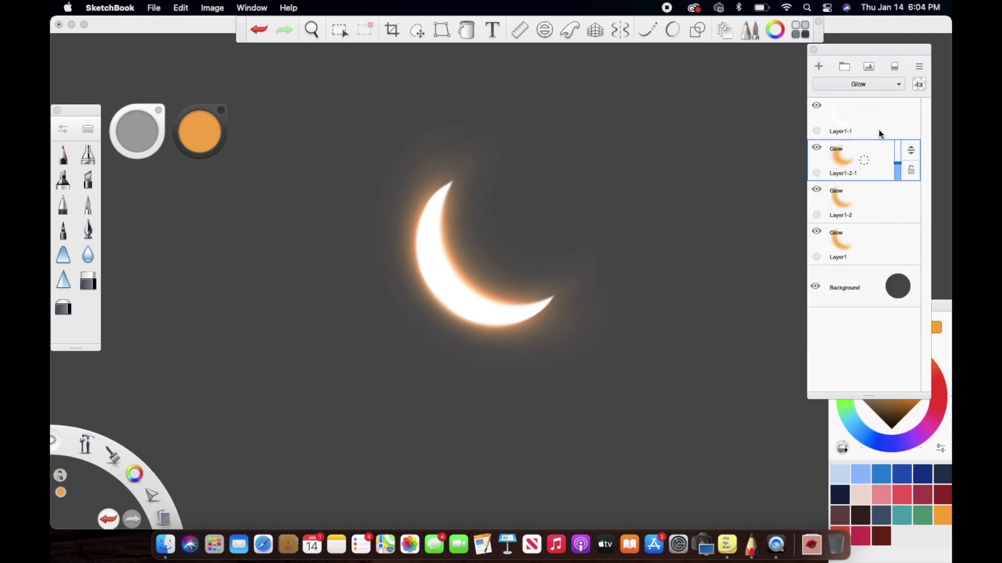
pyautogui.click(669, 9)
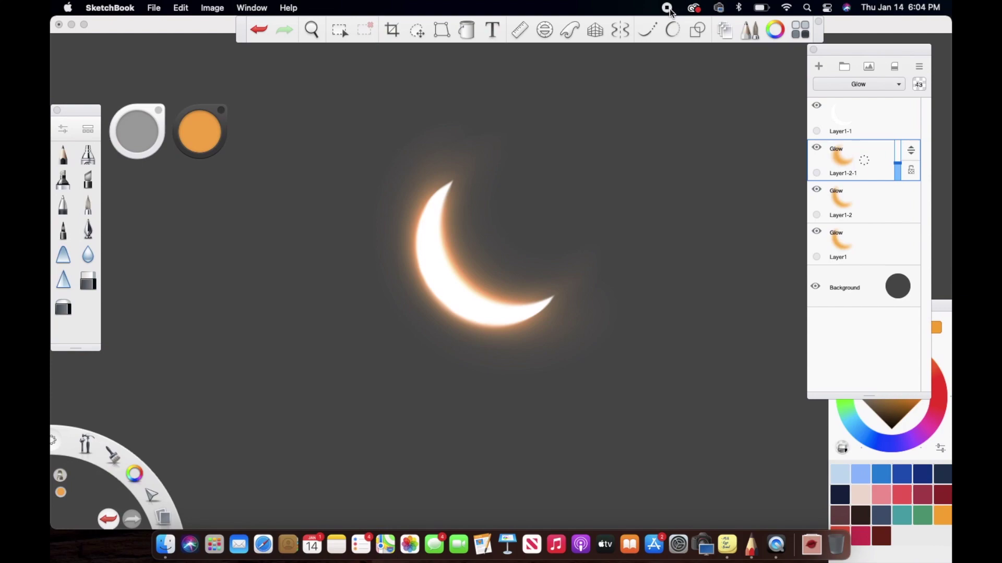